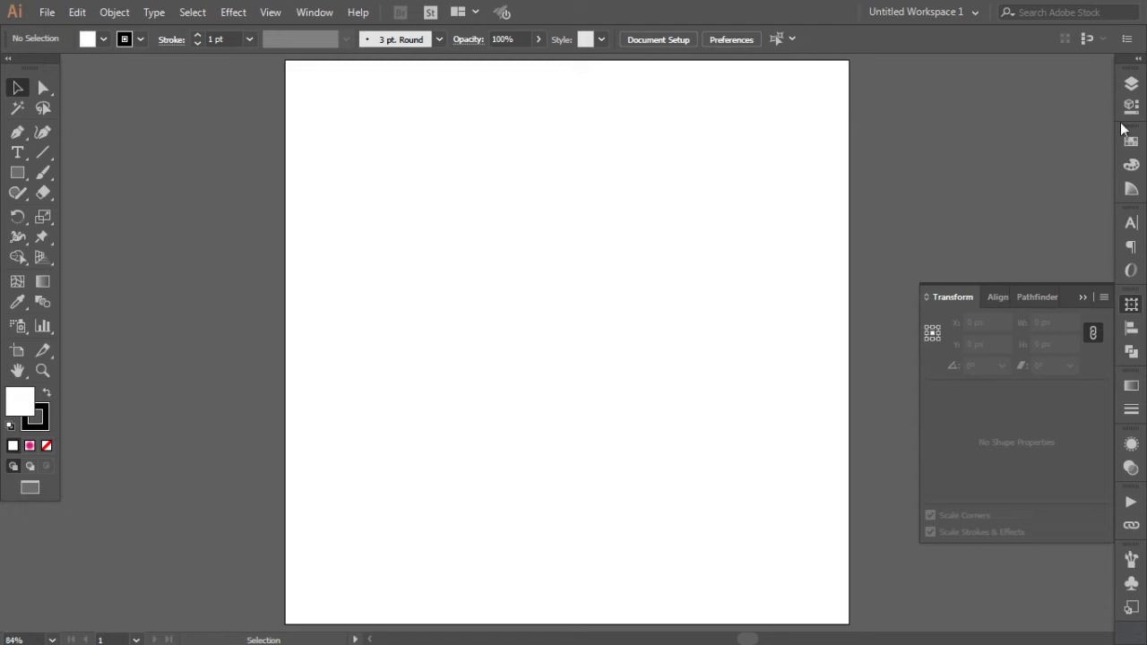
Briefly show Layer 1 and Layer 2 (background, title, pink flower), then hide them again.
click(1085, 299)
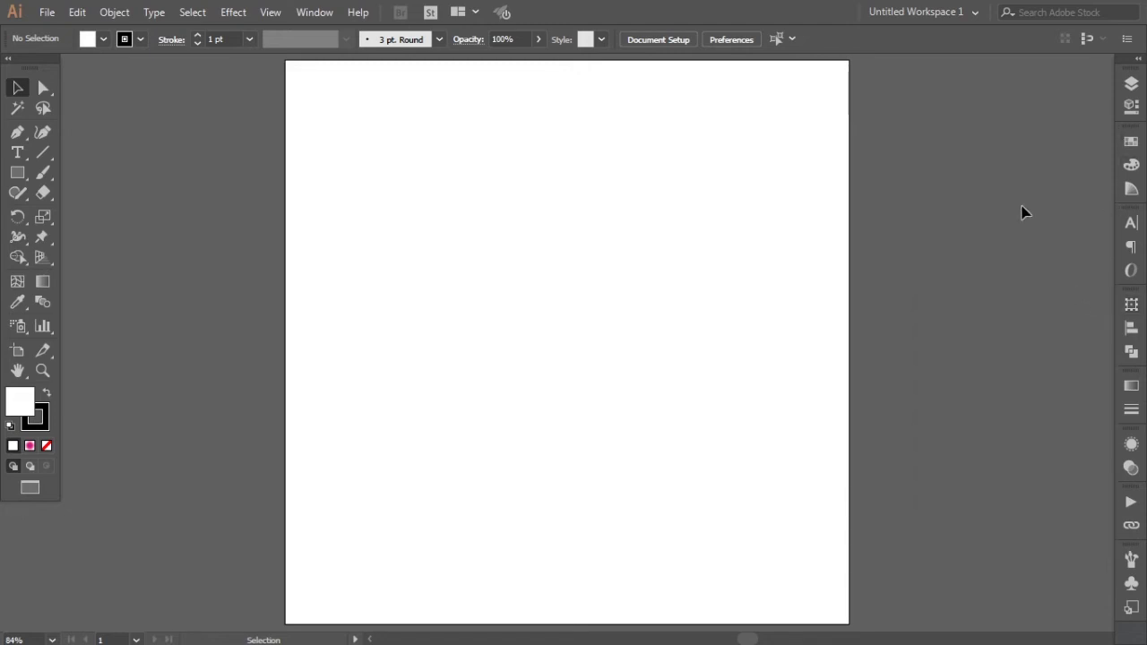
click(1131, 84)
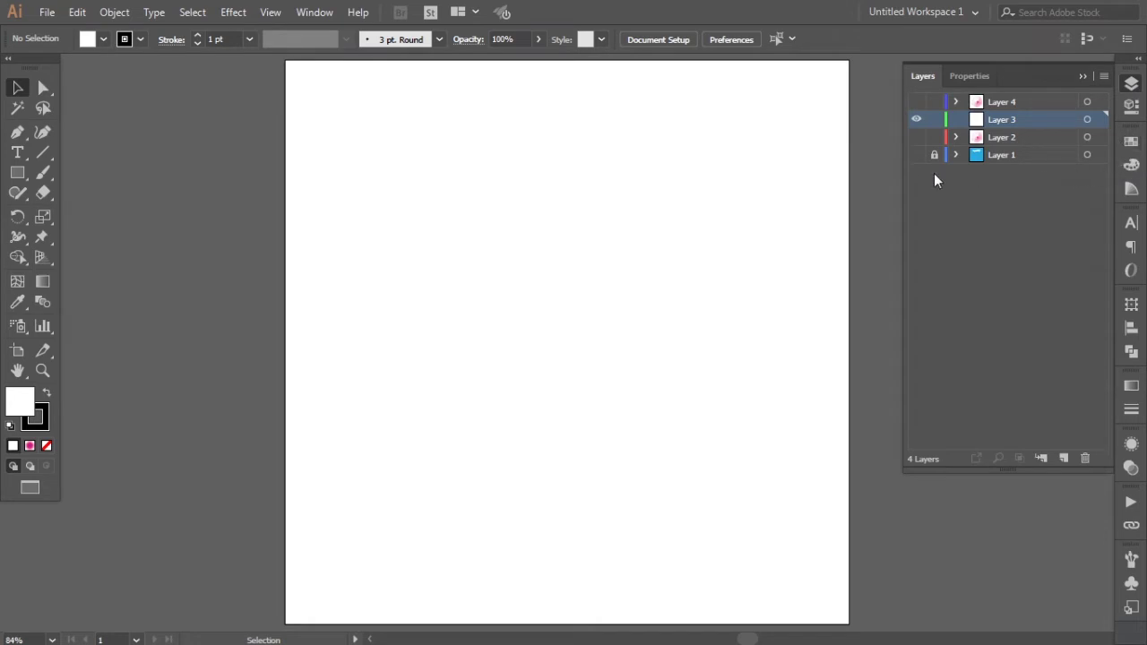
click(916, 155)
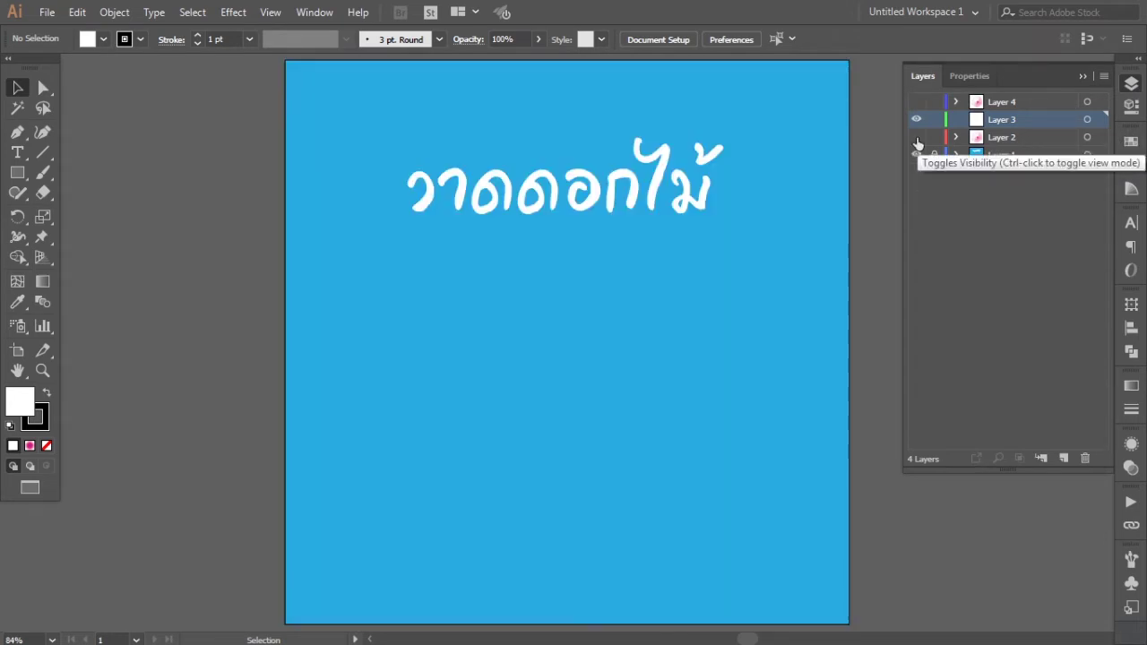
click(917, 139)
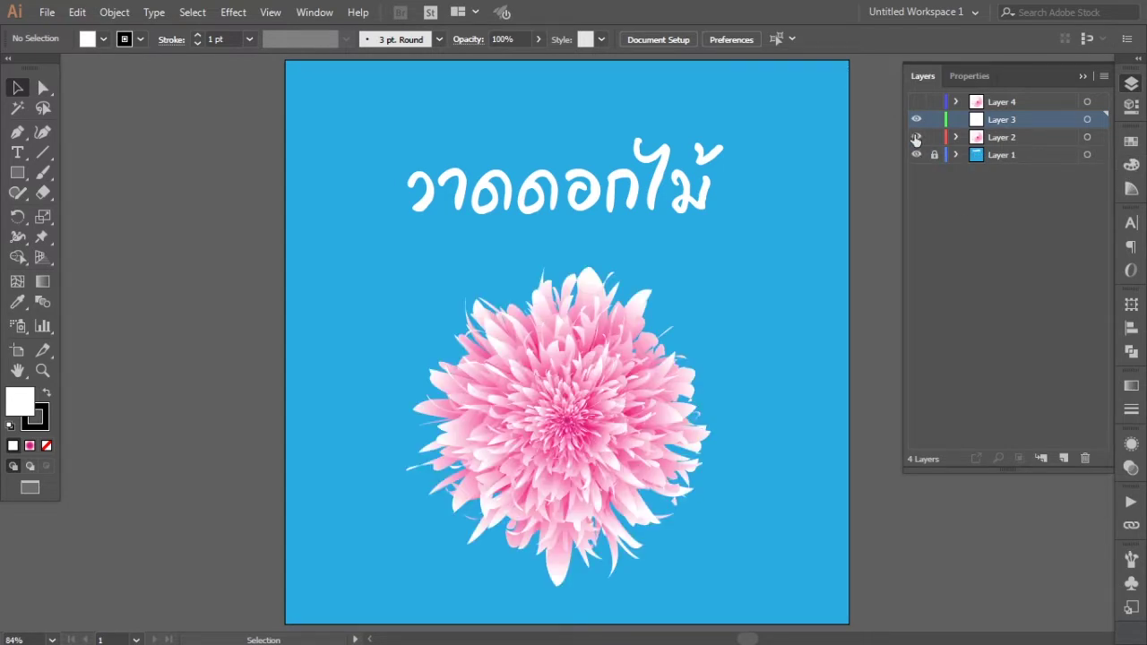
click(916, 137)
click(917, 155)
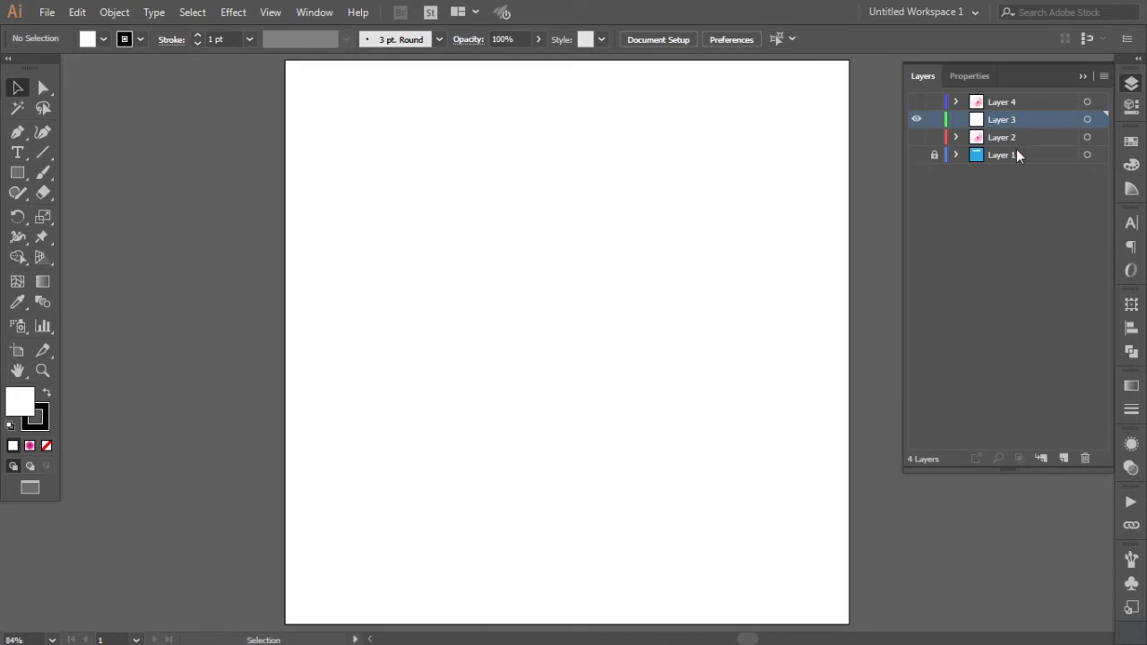
Draw a 25-point star at the centre of the artboard with the Star Tool.
click(16, 174)
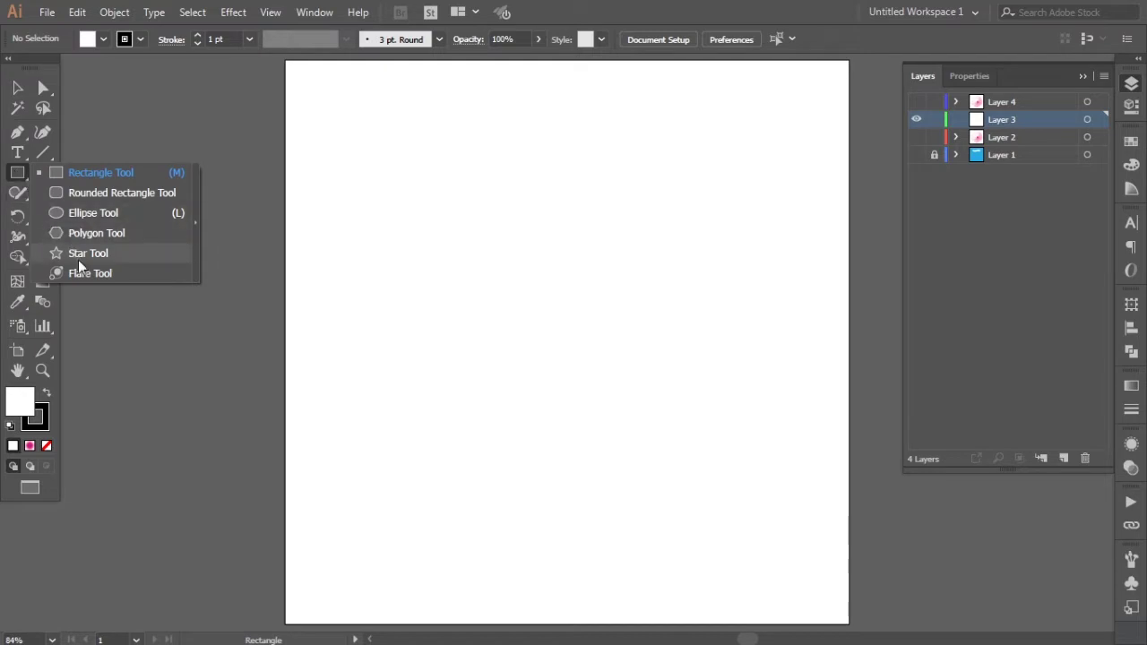
click(79, 260)
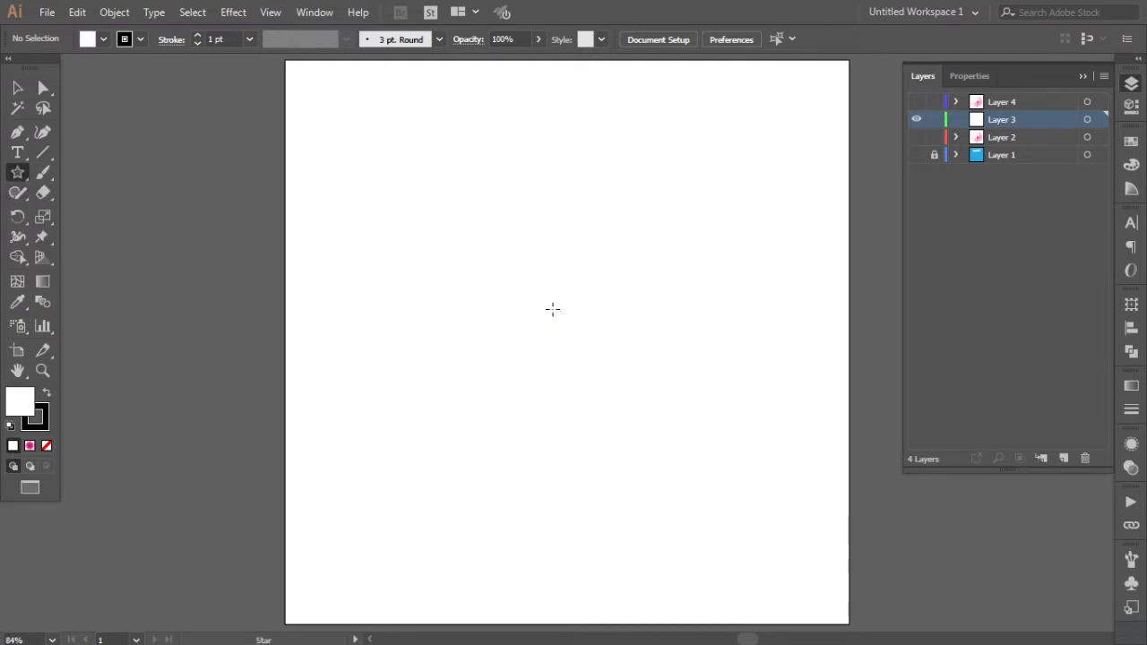
click(551, 308)
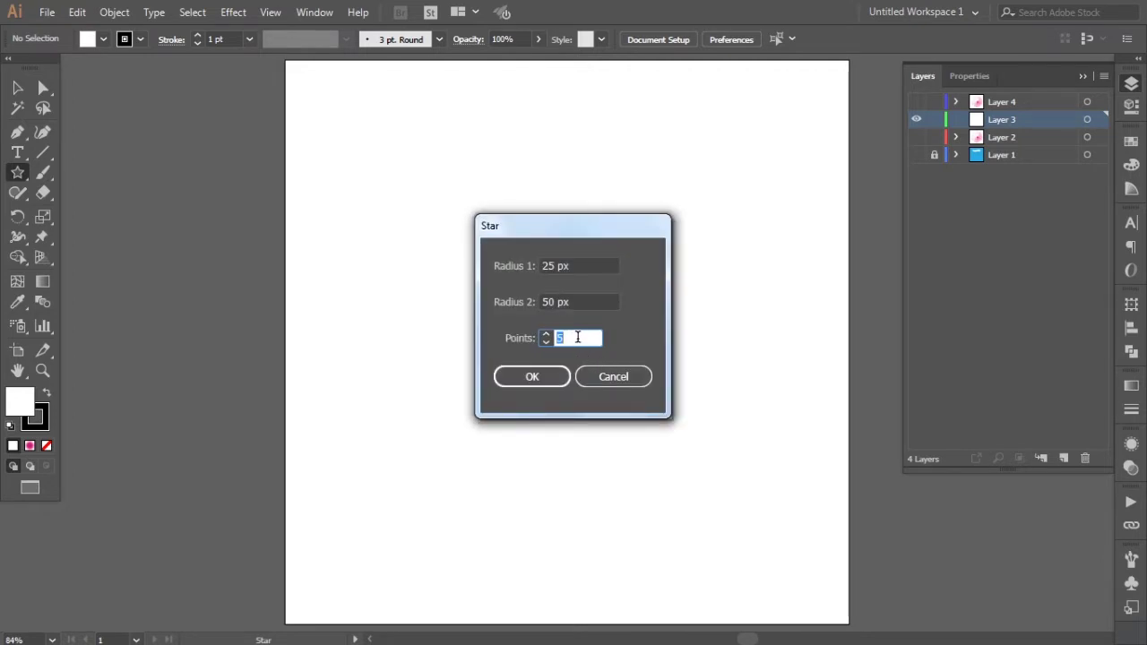
click(579, 337)
text(25)
click(535, 380)
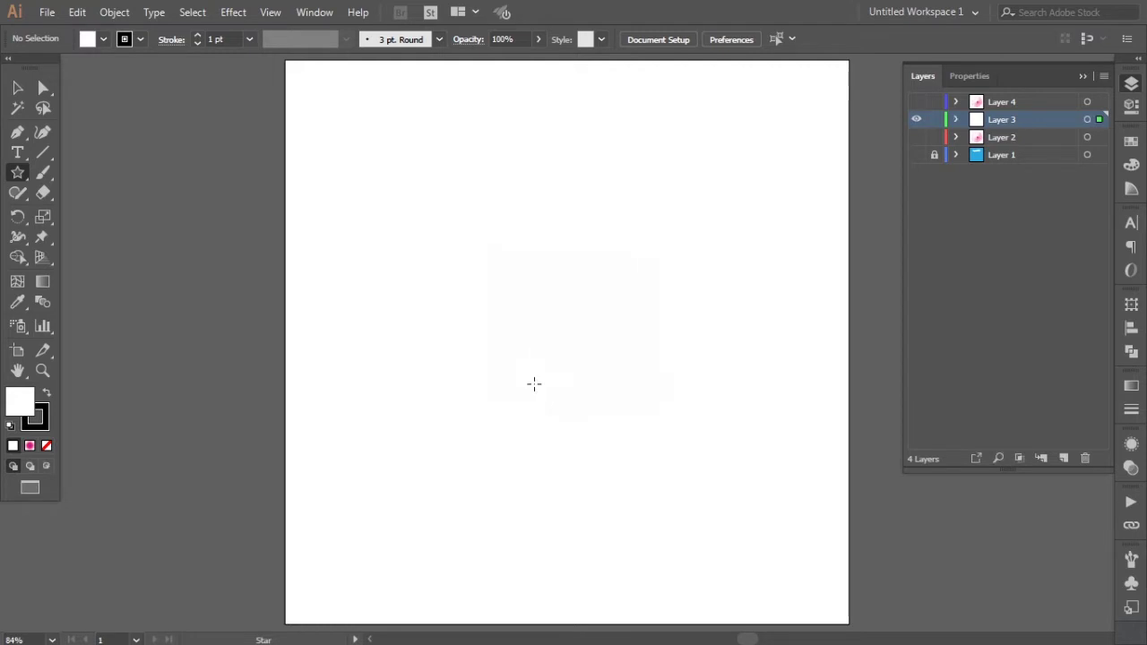
click(17, 86)
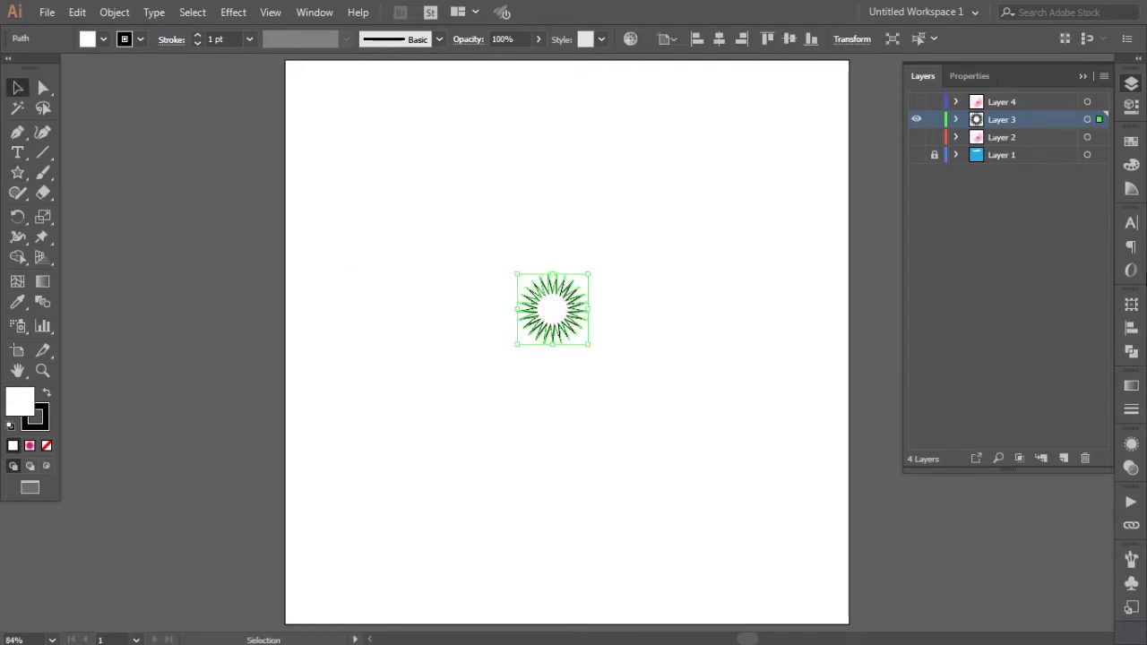
Scale the star proportionally to 400 px wide in the Transform panel.
click(1130, 305)
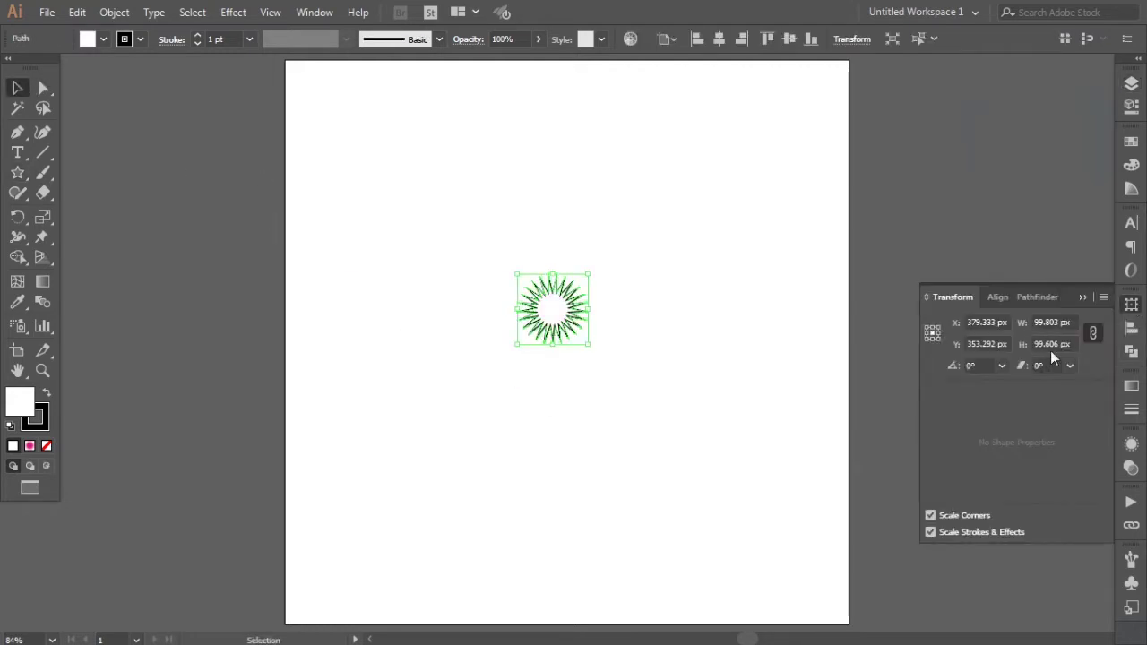
click(1071, 323)
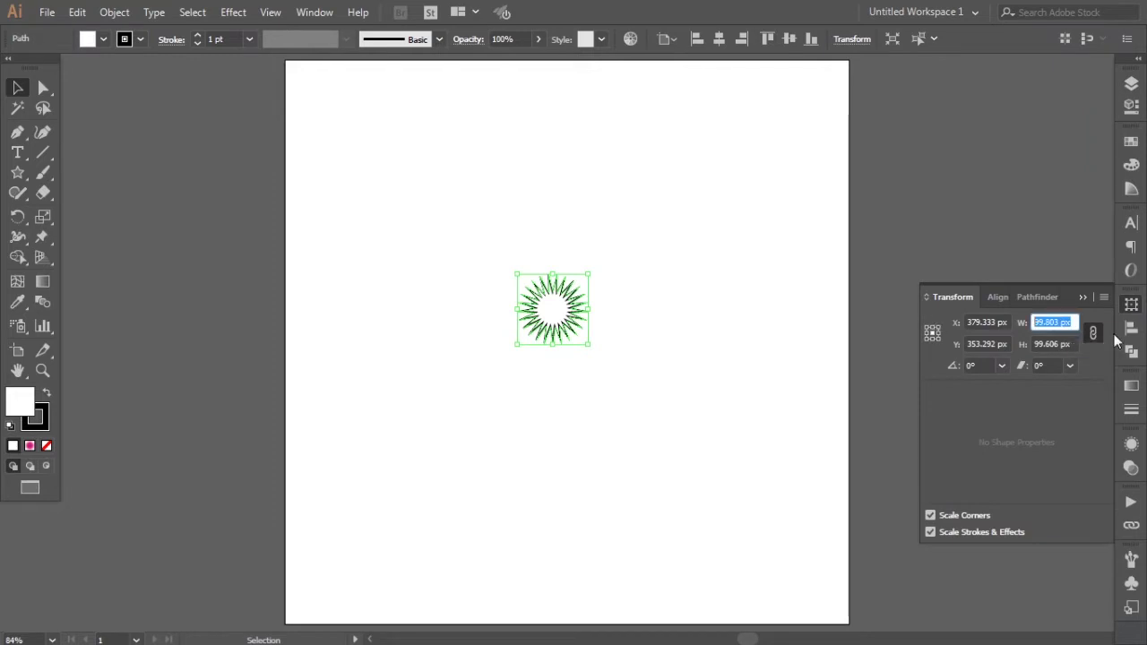
text(40)
text(0)
key(Return)
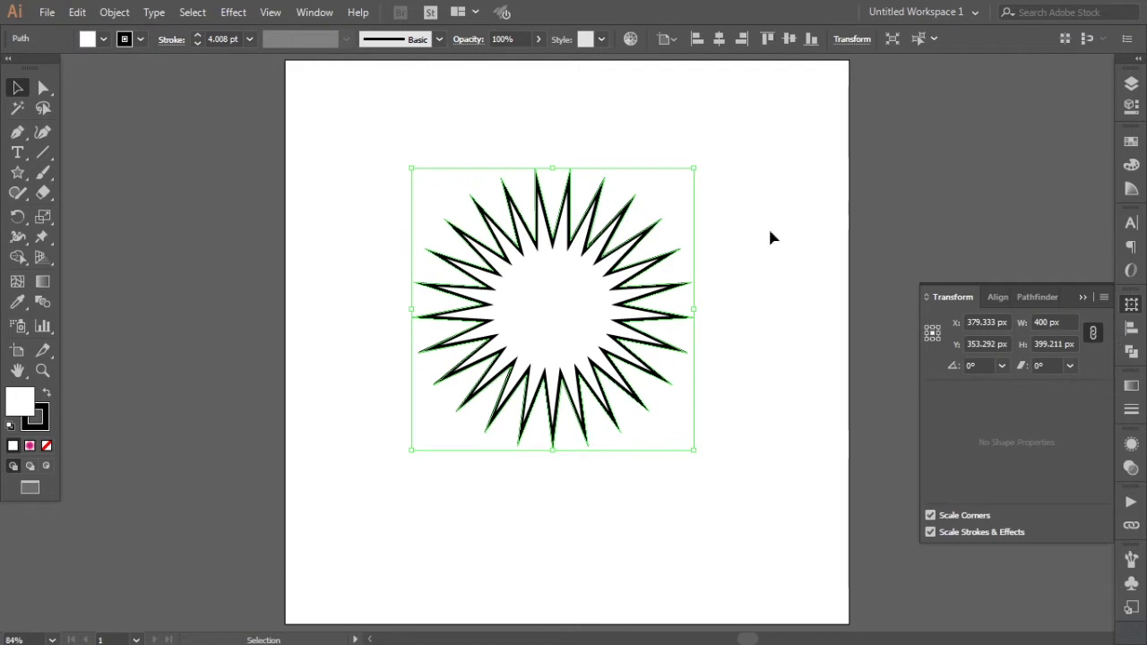
click(768, 226)
Select the star and align its stroke to the centre of the path.
click(652, 305)
click(1131, 409)
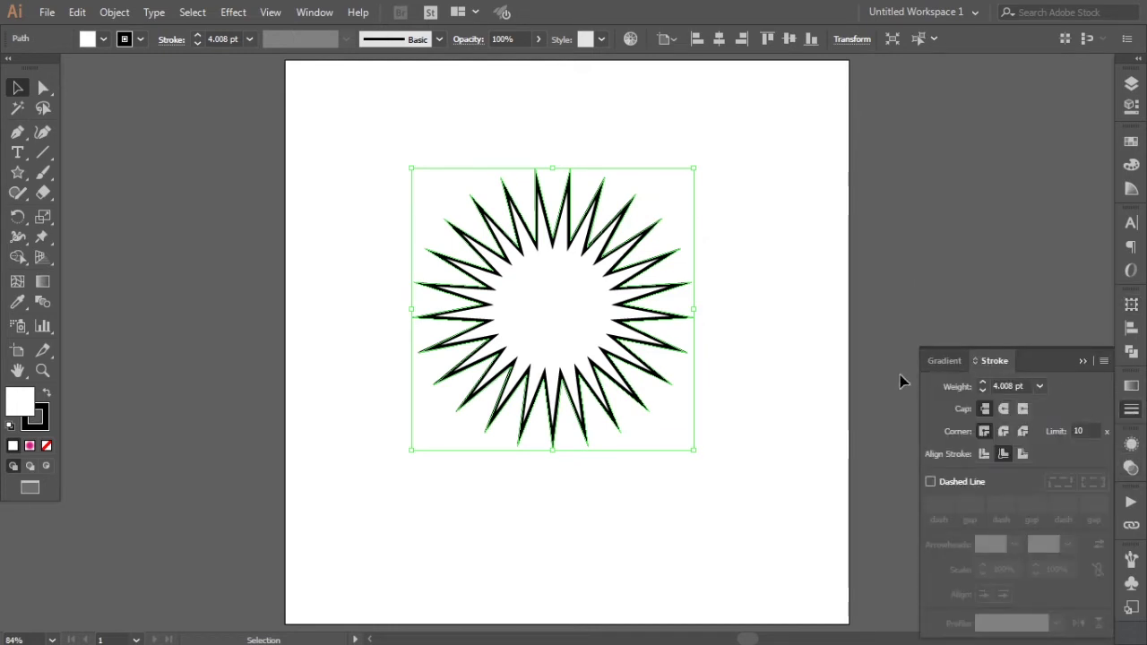
click(983, 454)
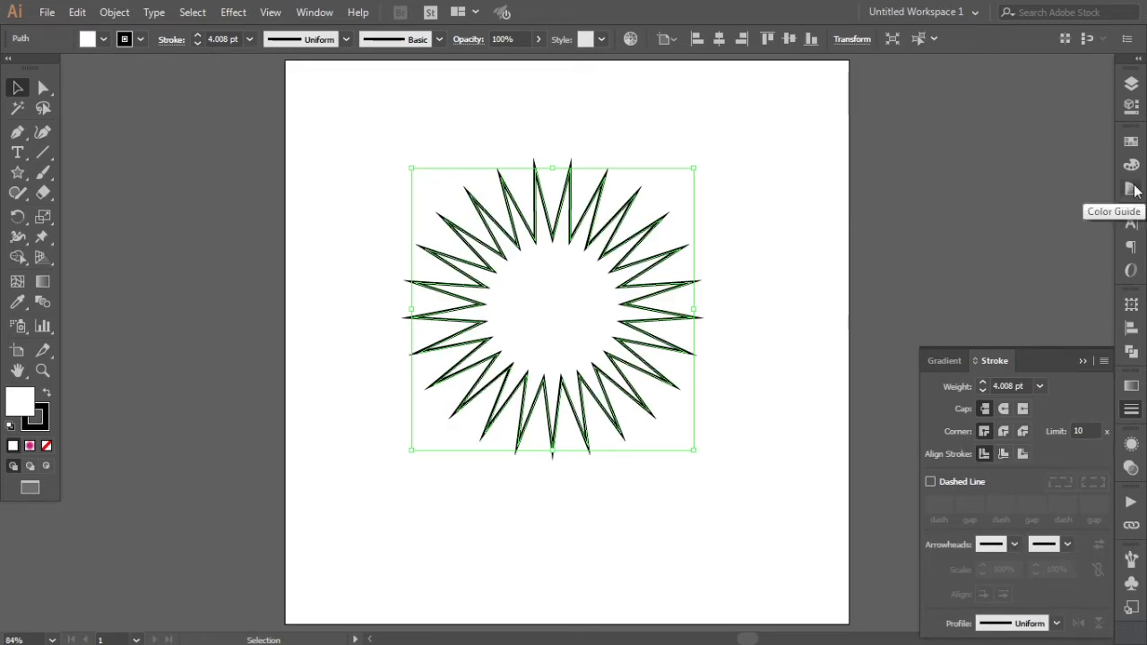
Fill the star with the white-to-black gradient swatch and set its stroke to None.
click(1134, 143)
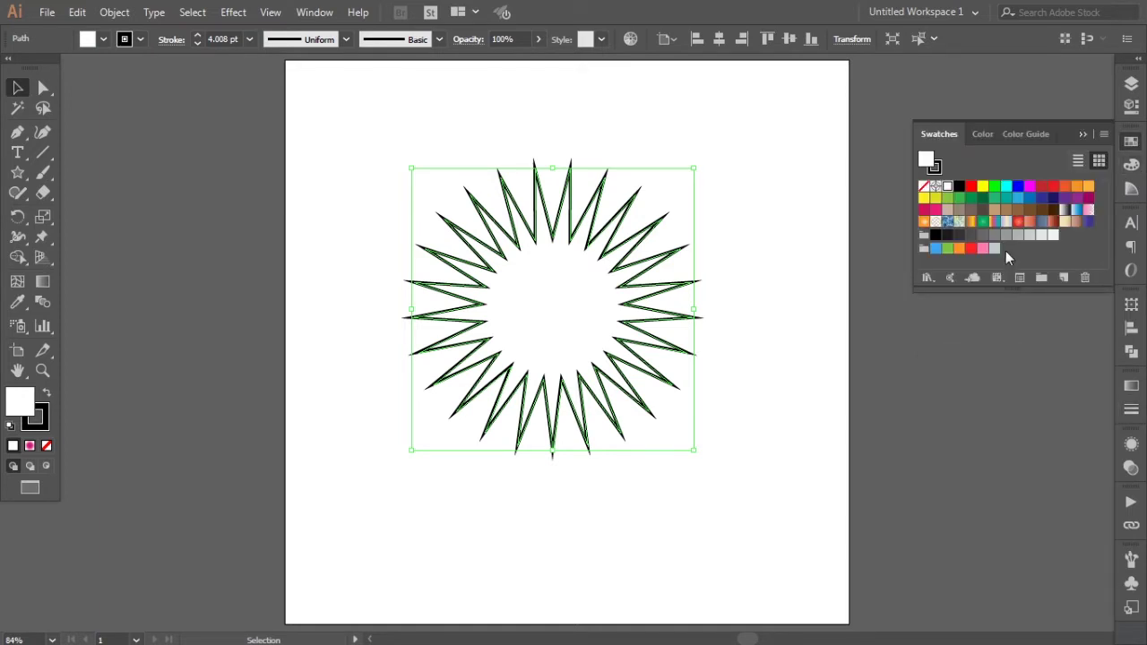
click(1065, 210)
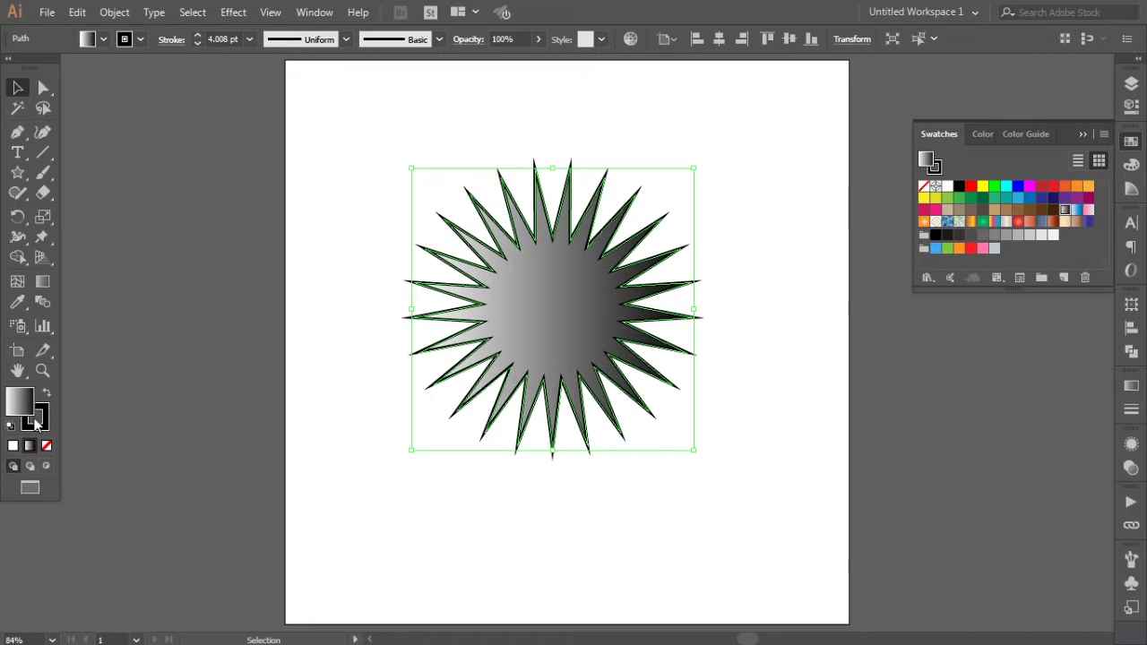
click(40, 429)
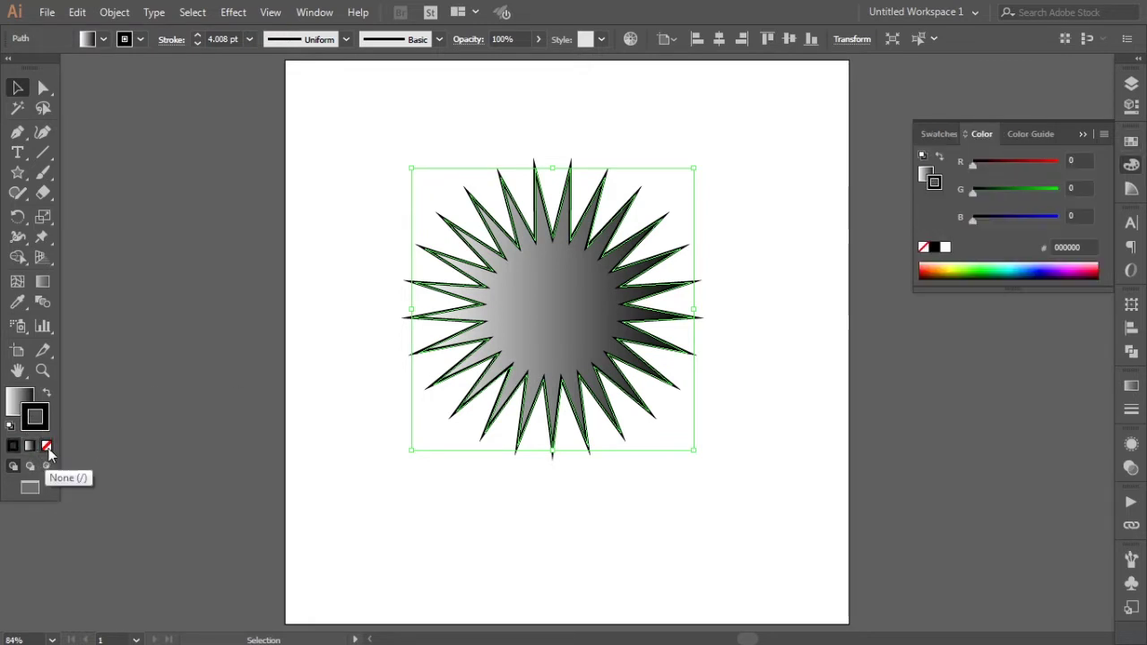
click(48, 447)
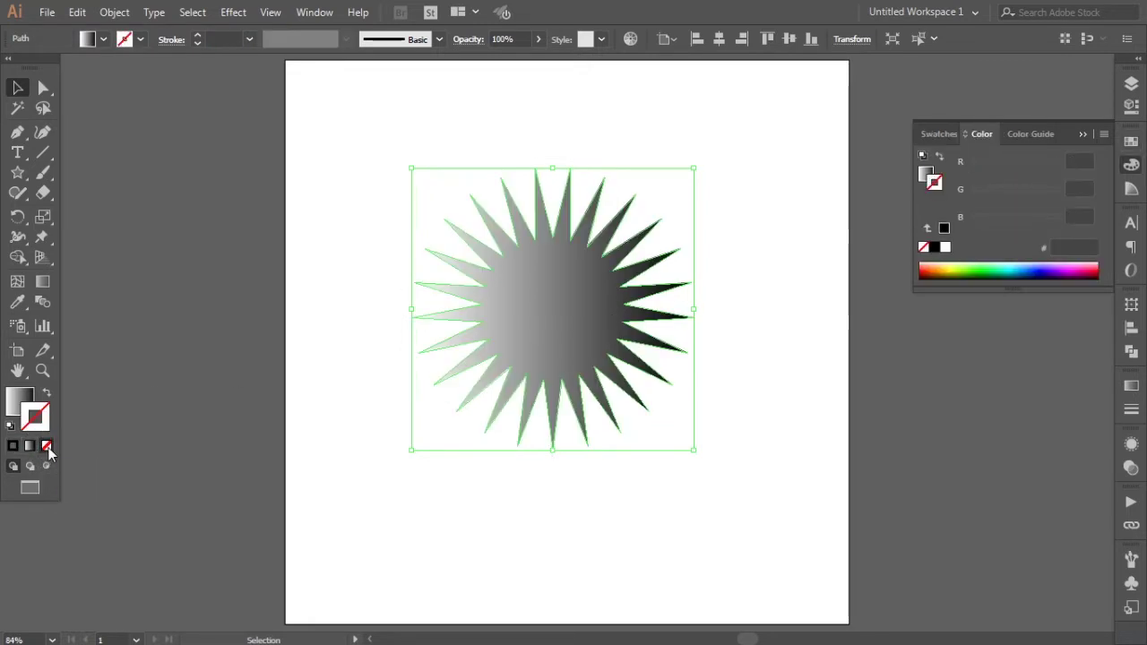
click(18, 400)
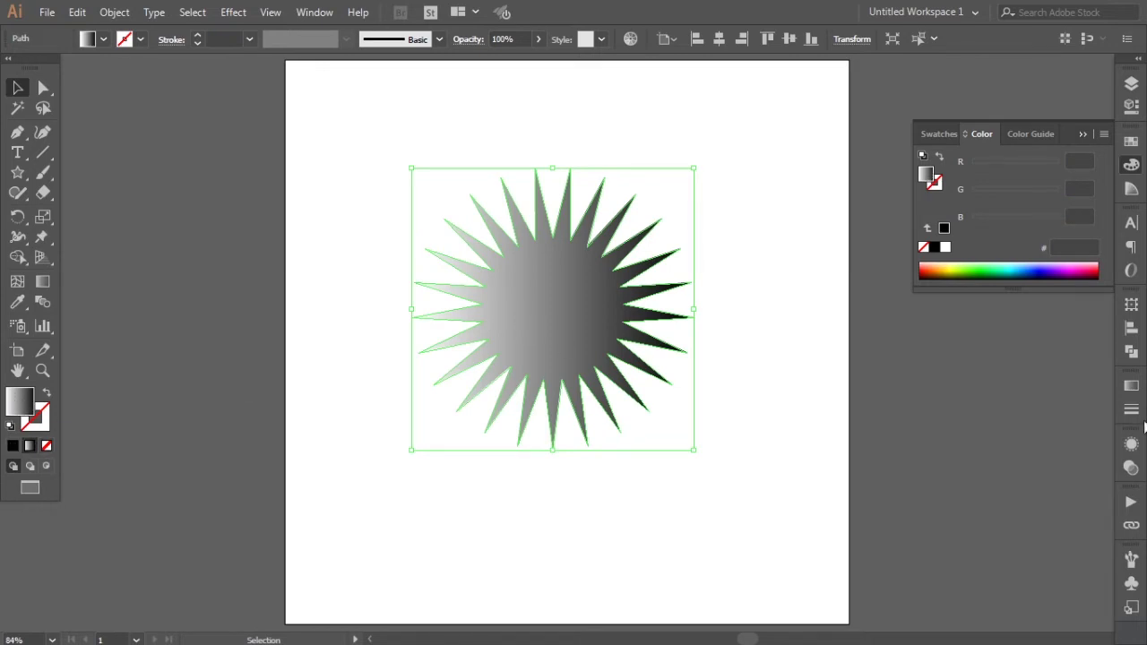
click(1132, 385)
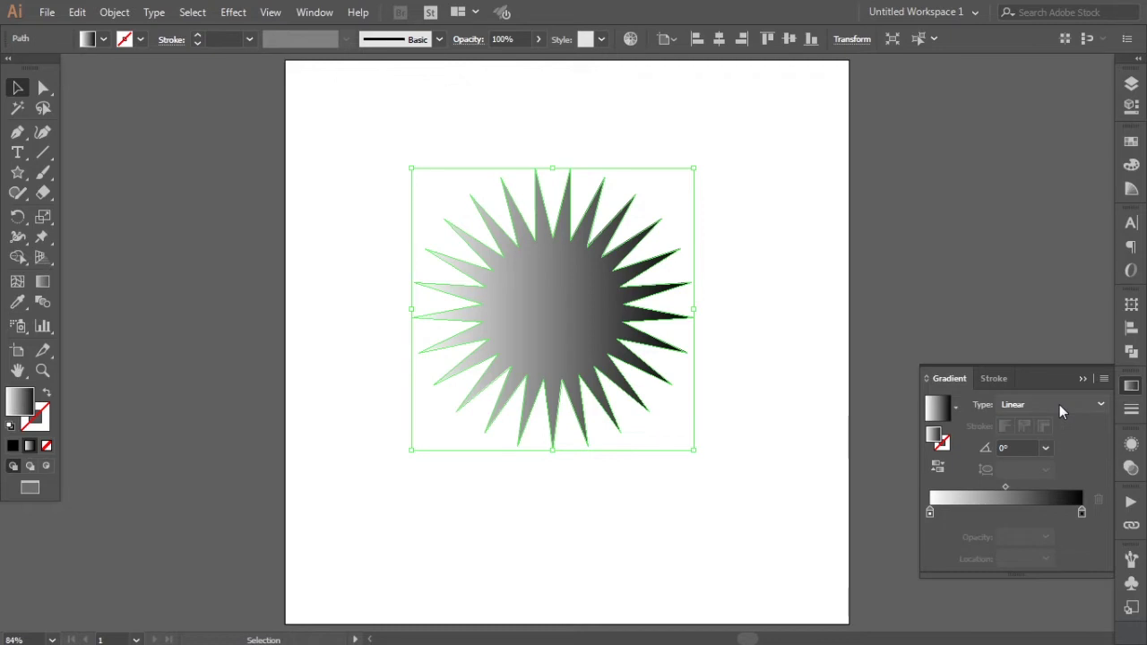
Make the star's gradient radial and reverse it so the centre is dark.
click(1059, 404)
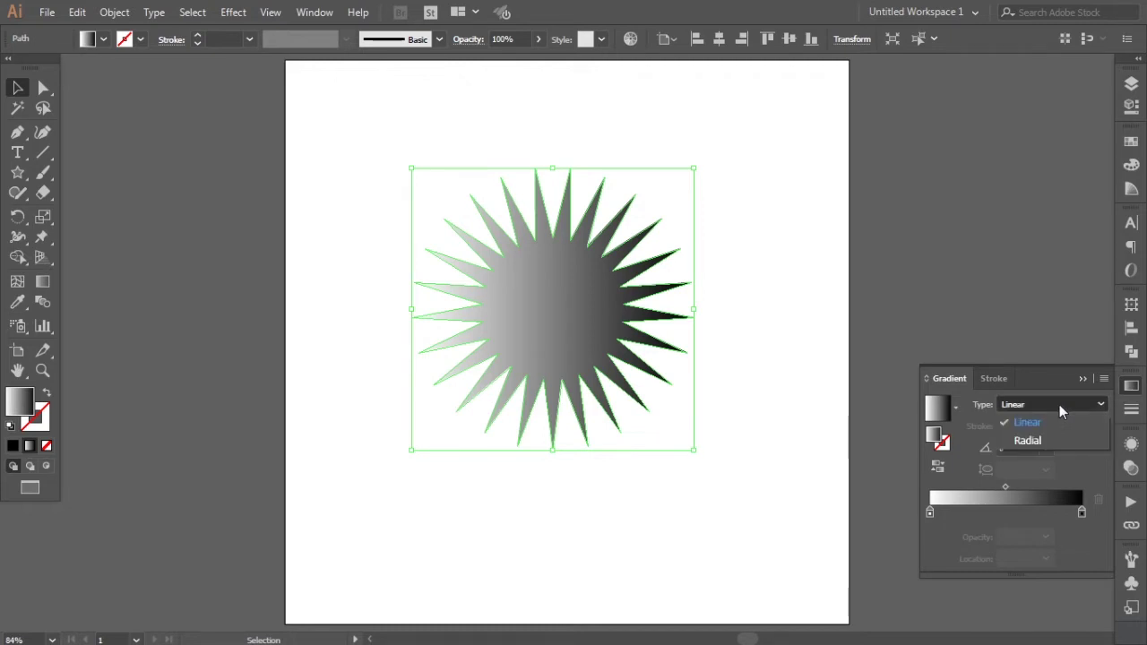
click(1031, 442)
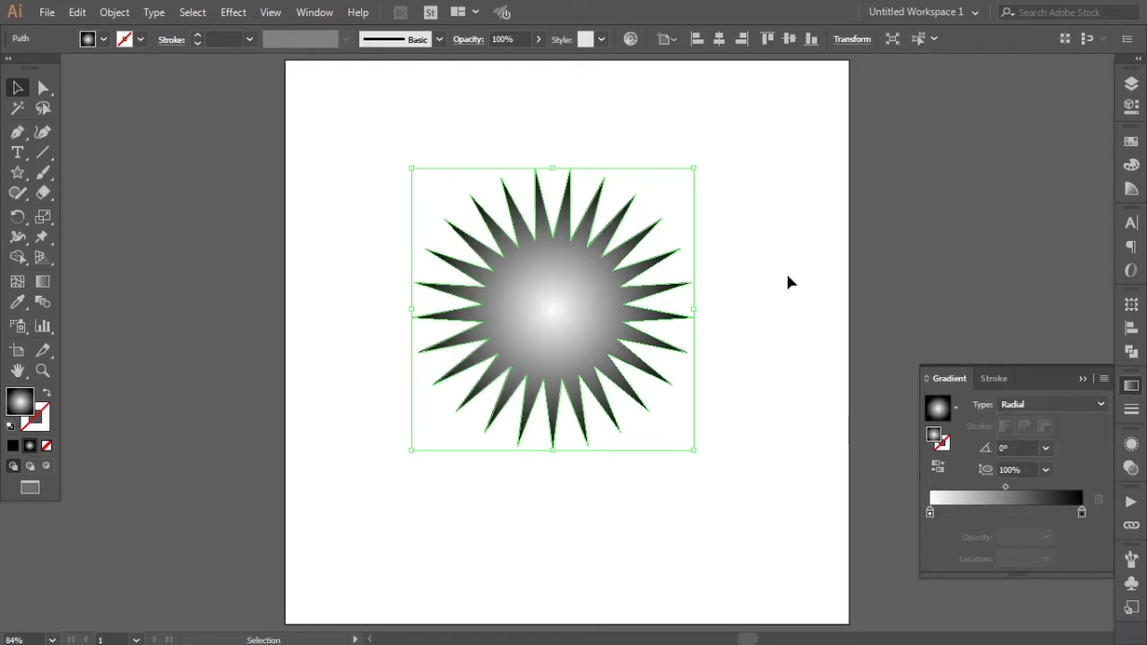
click(940, 475)
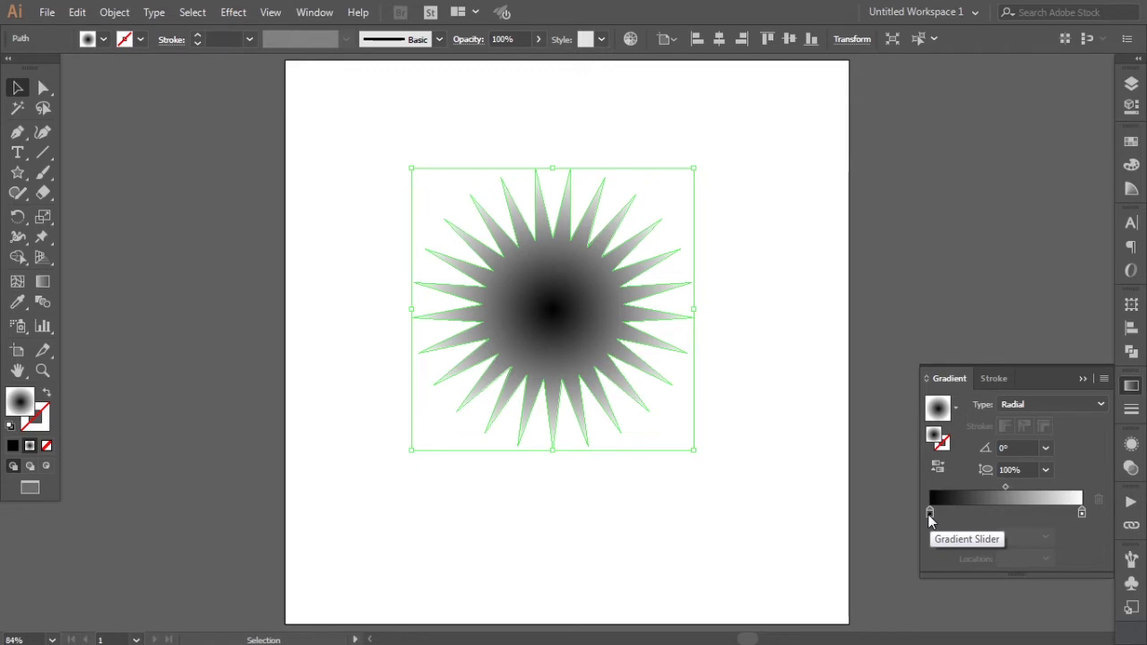
click(930, 515)
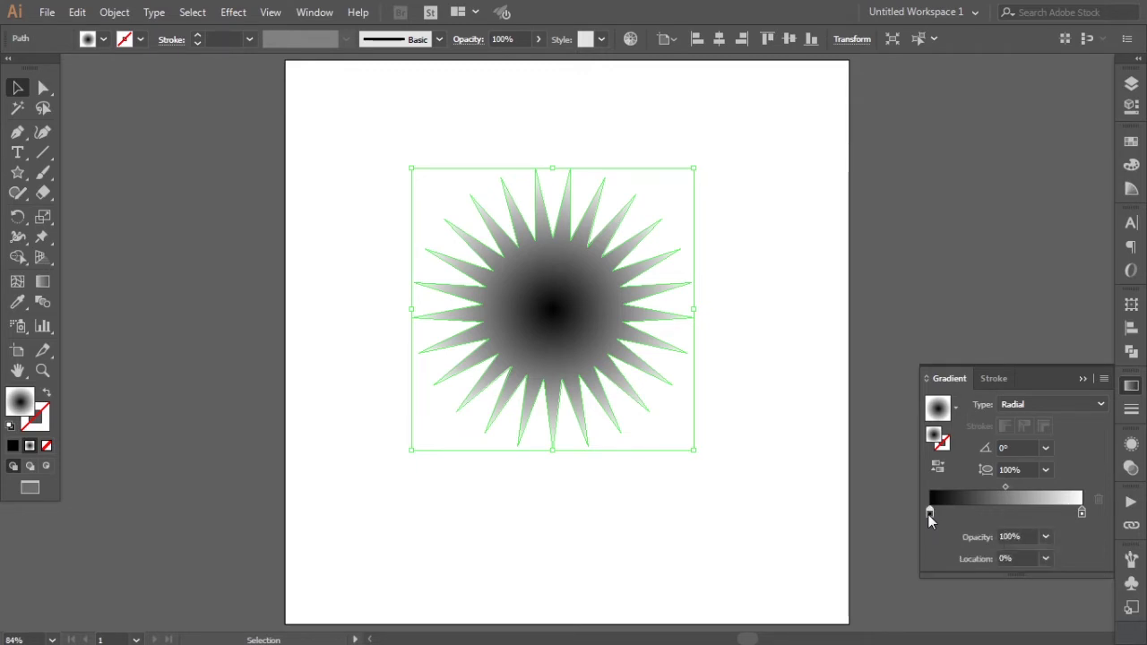
Colour the left gradient stop pink so the star fades from pink to white.
double_click(930, 515)
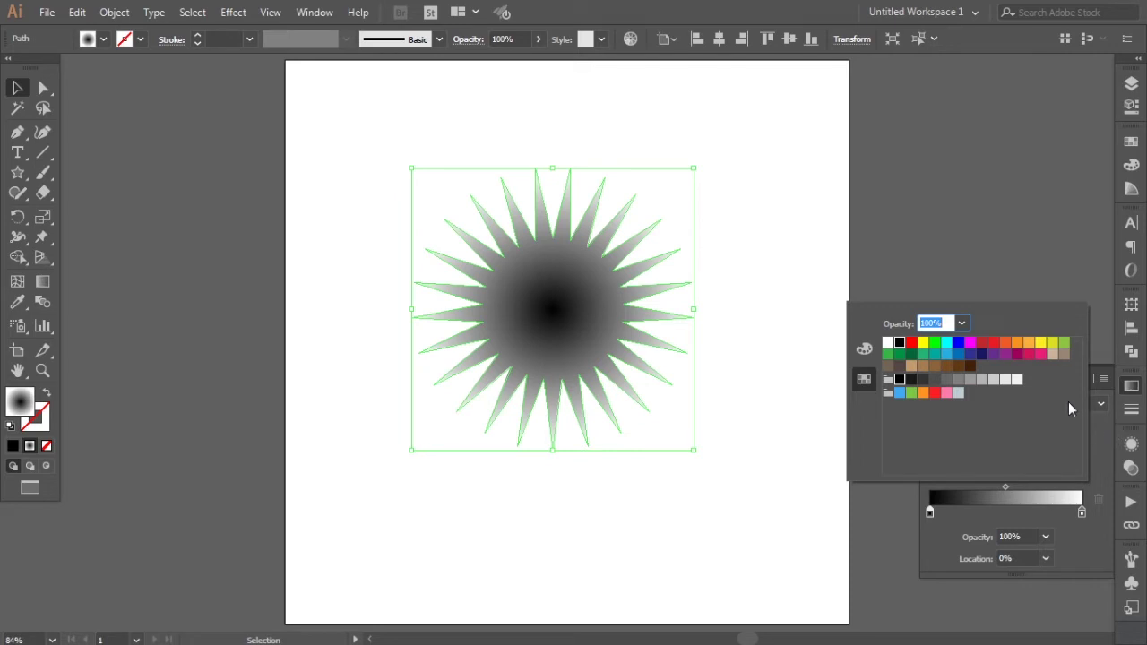
click(1040, 358)
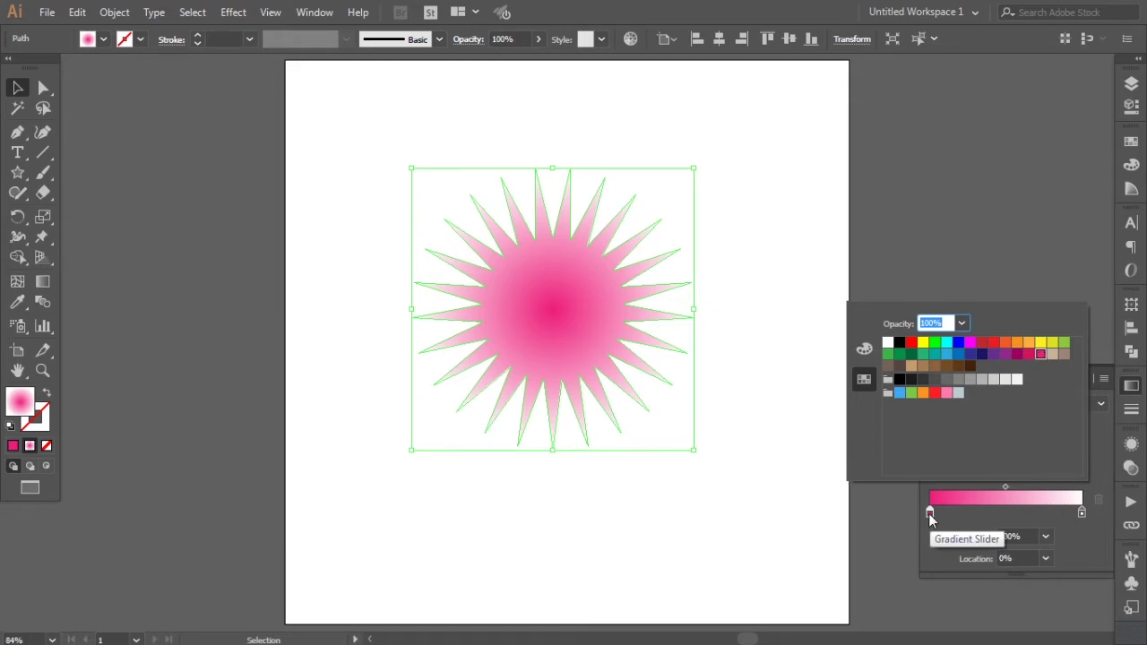
key(Escape)
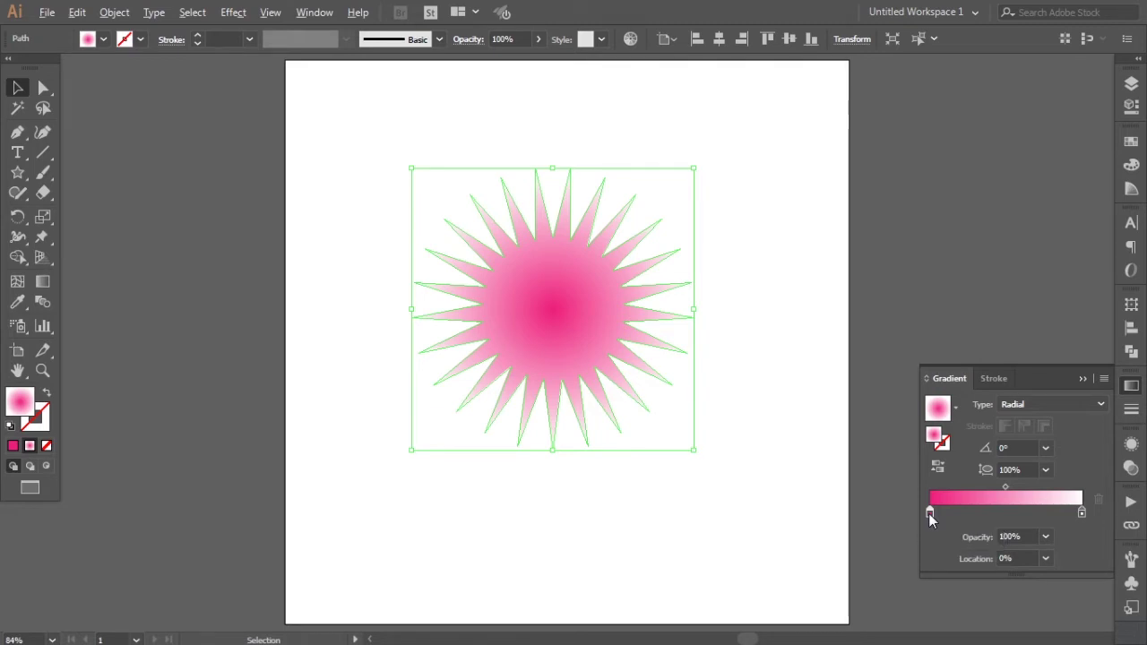
Duplicate the left stop to about 49% on the gradient and colour it dark magenta.
drag(929, 514, 1005, 517)
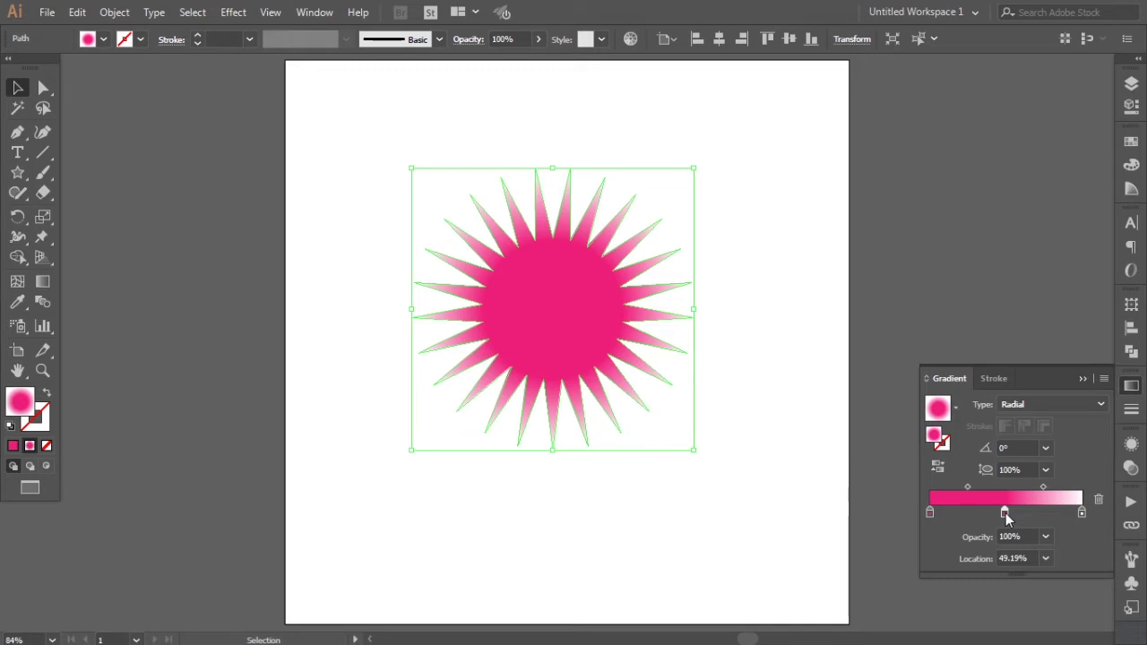
double_click(1004, 514)
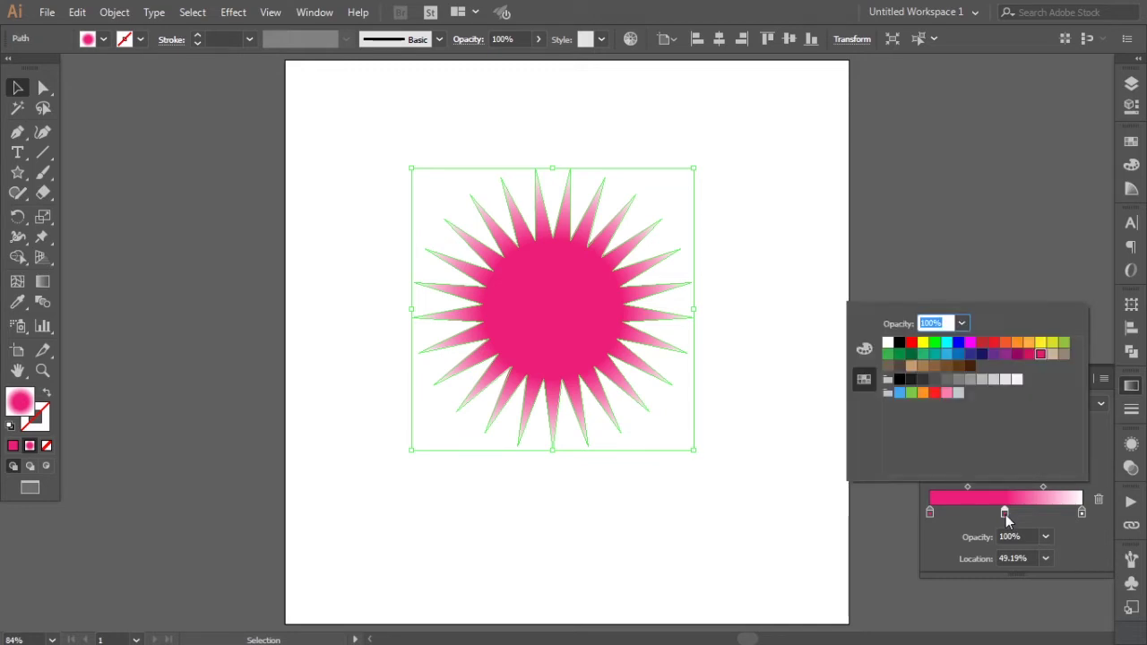
click(1019, 356)
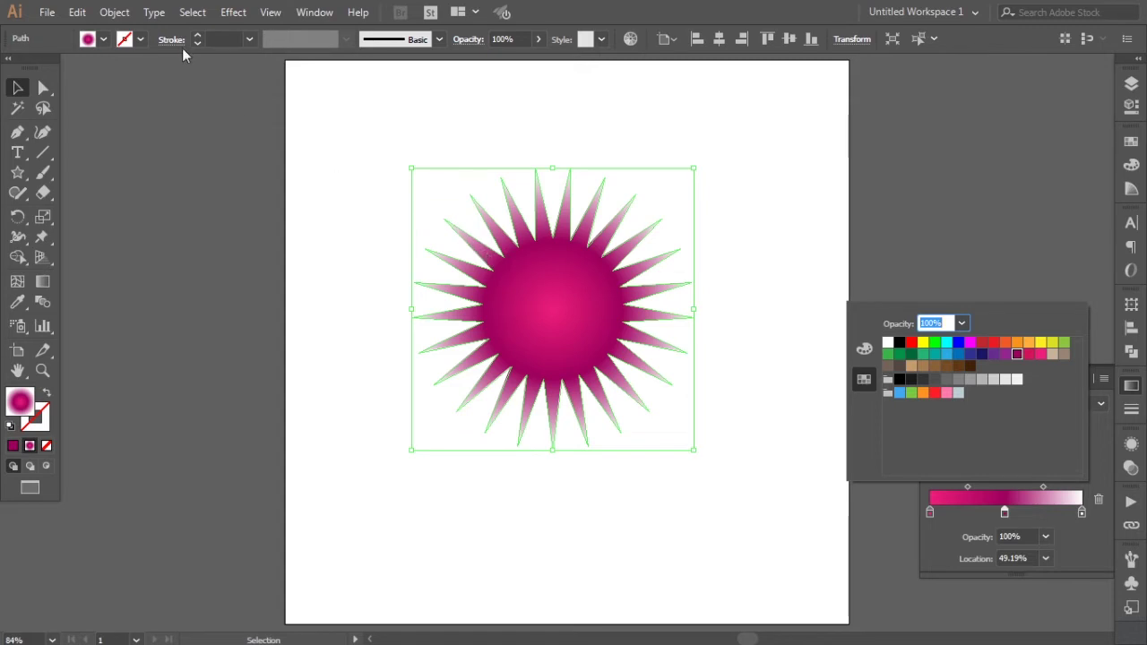
key(Escape)
click(77, 12)
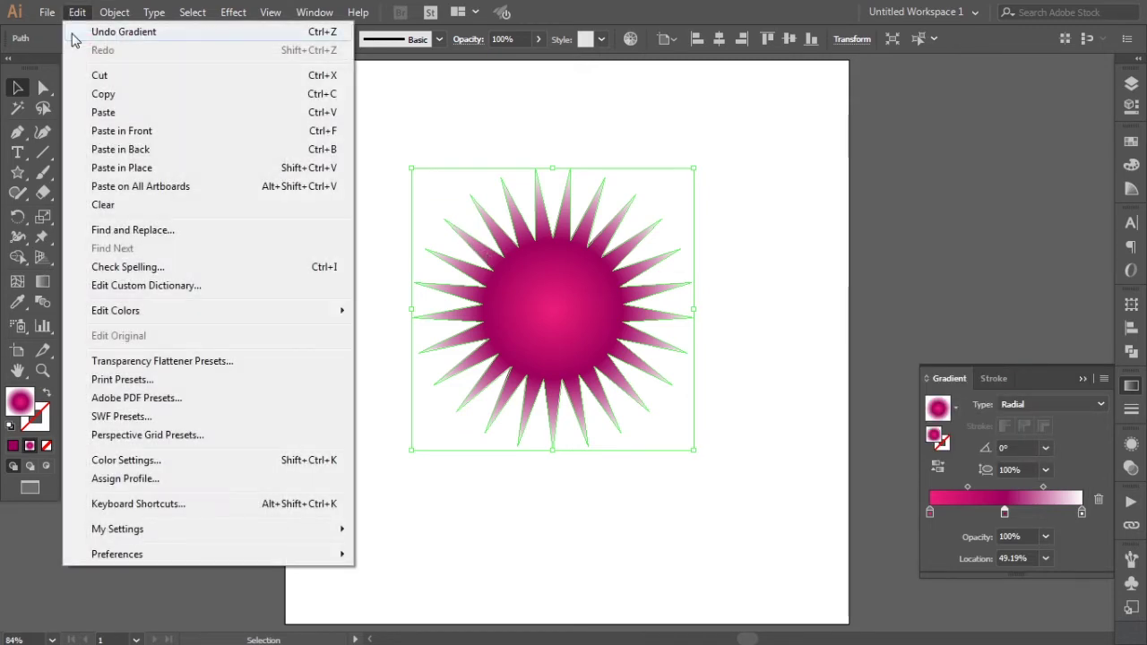
click(103, 94)
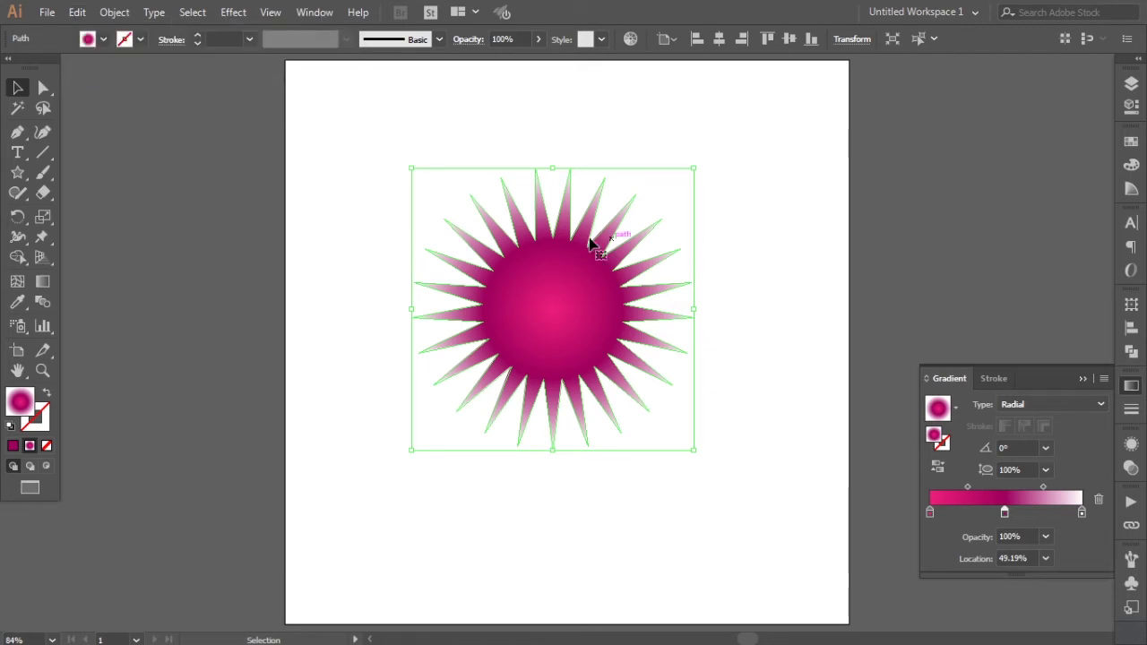
click(77, 13)
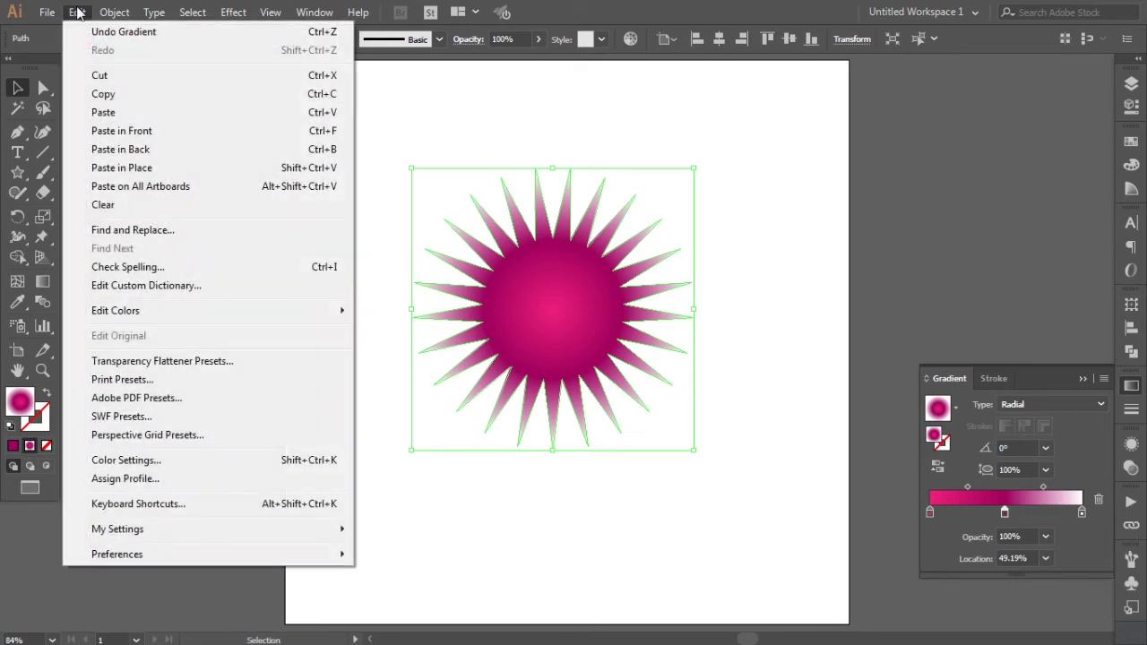
Paste a copy of the star in front and drag it smaller toward the centre.
click(133, 135)
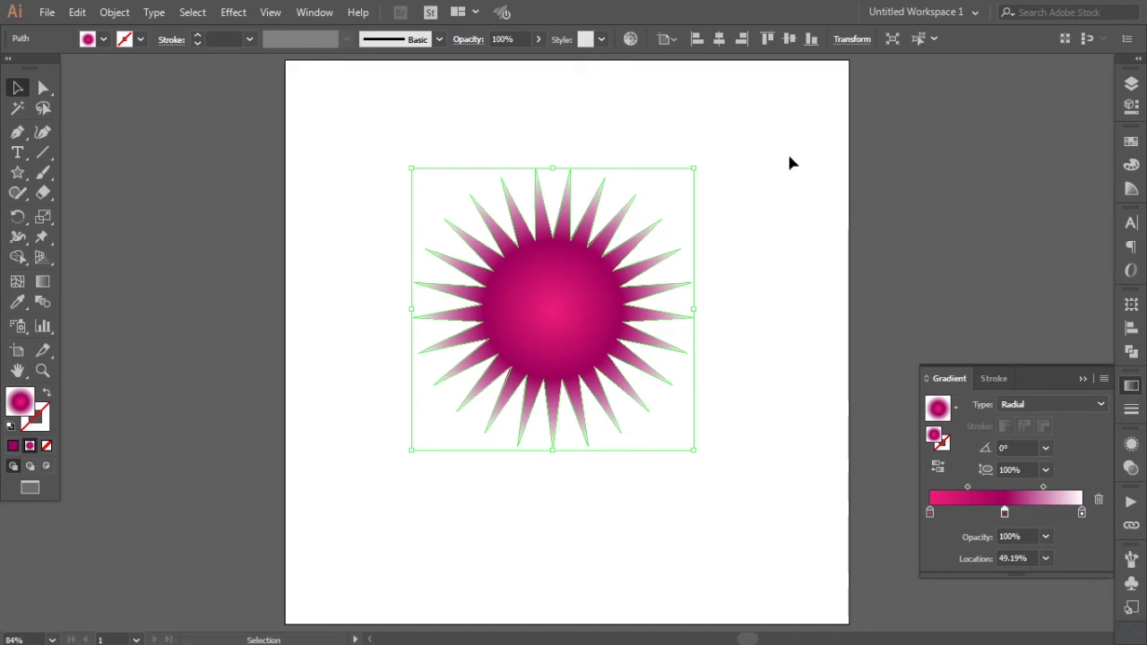
drag(696, 168, 592, 254)
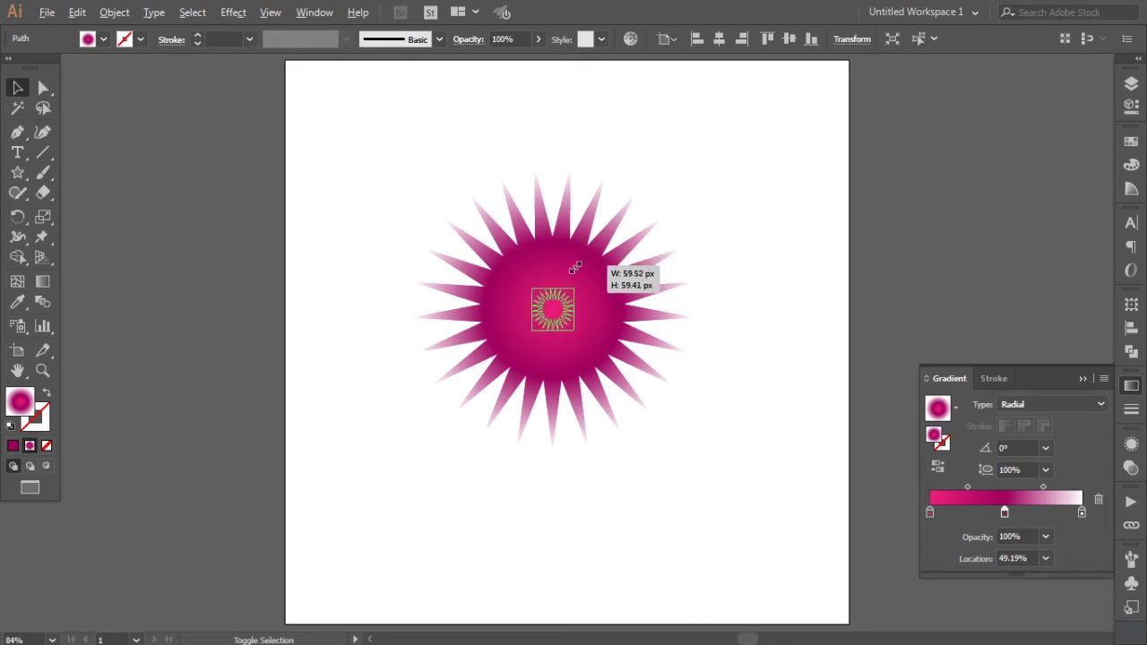
drag(593, 254, 569, 278)
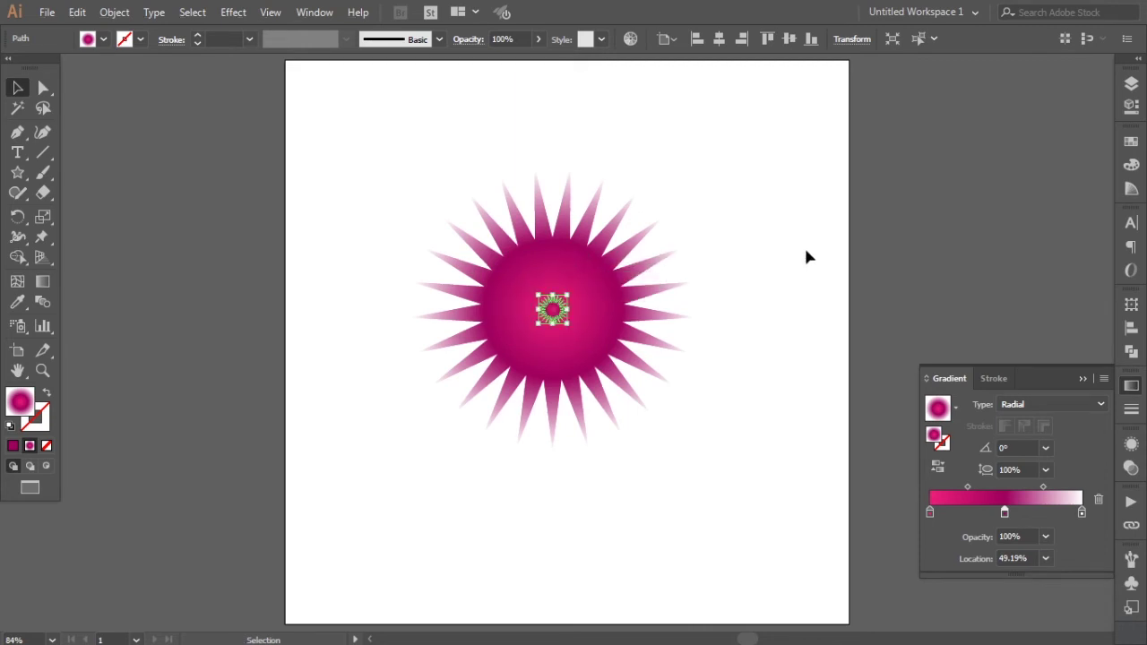
Set the copy's width to 15 px, then select both the large and tiny stars.
click(1131, 307)
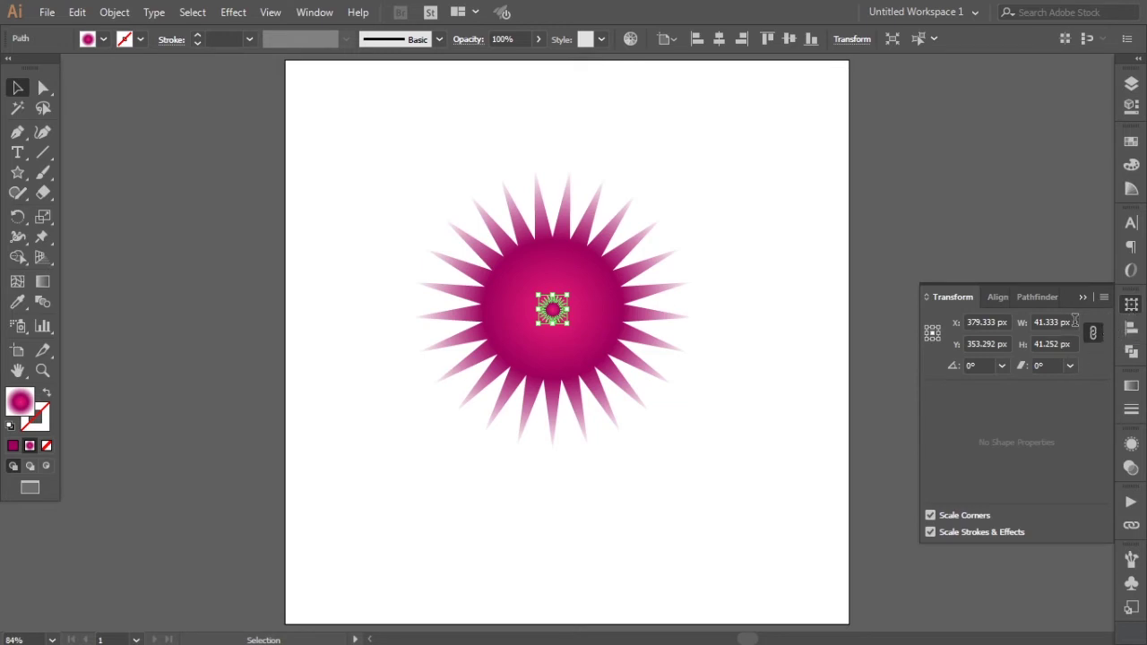
click(1062, 322)
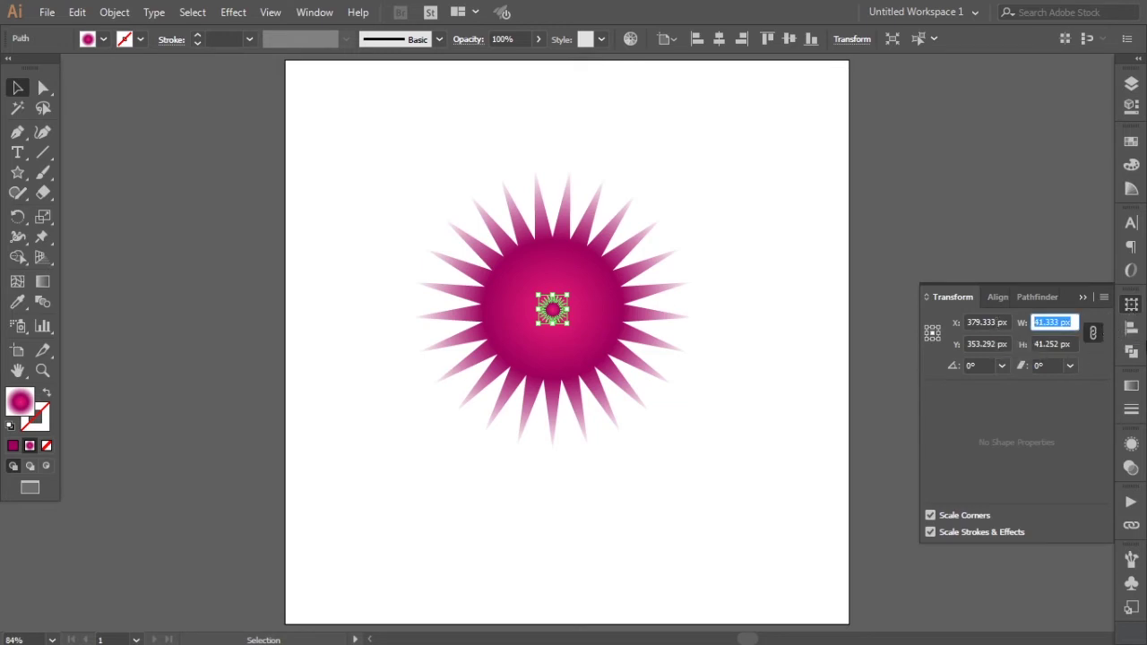
text(15)
key(Return)
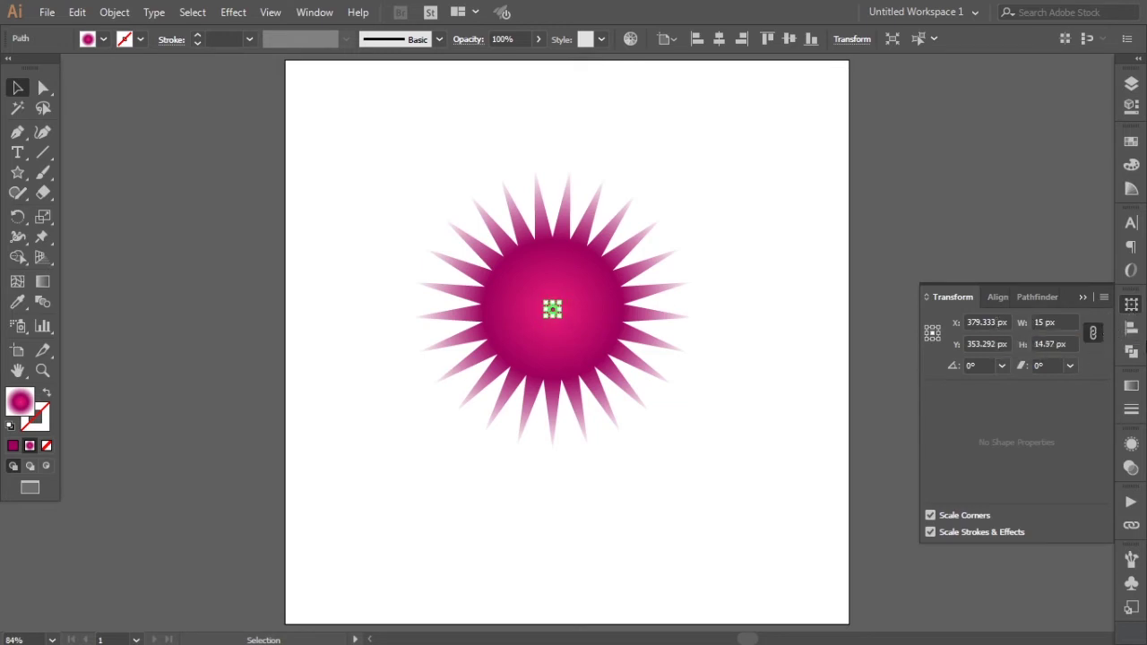
click(739, 232)
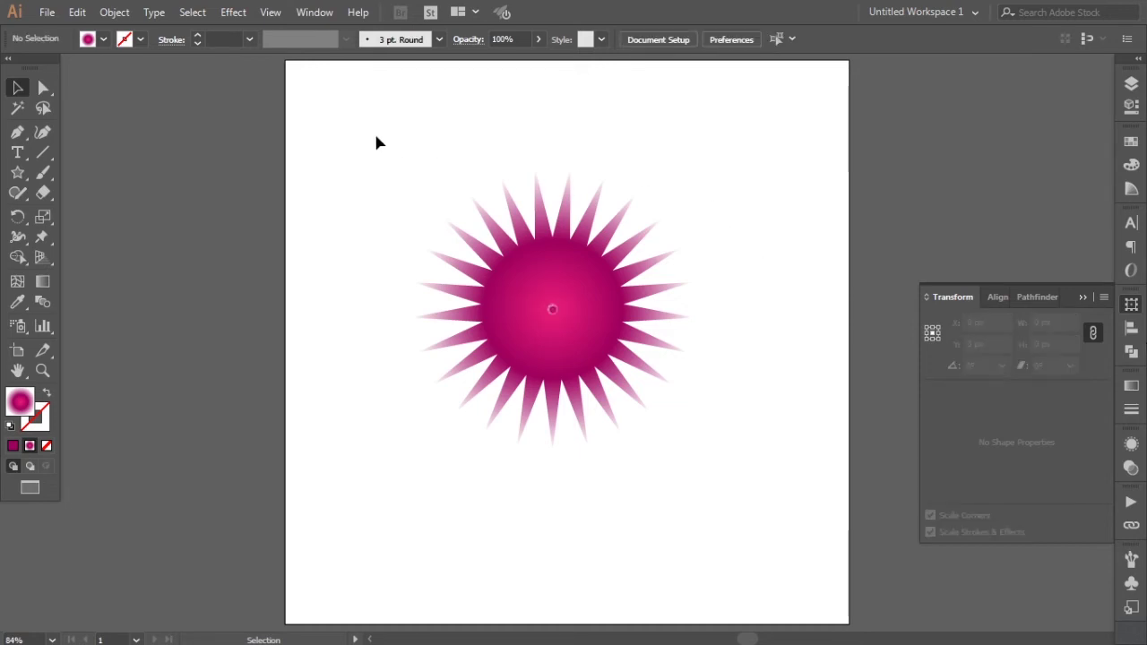
drag(363, 123, 752, 486)
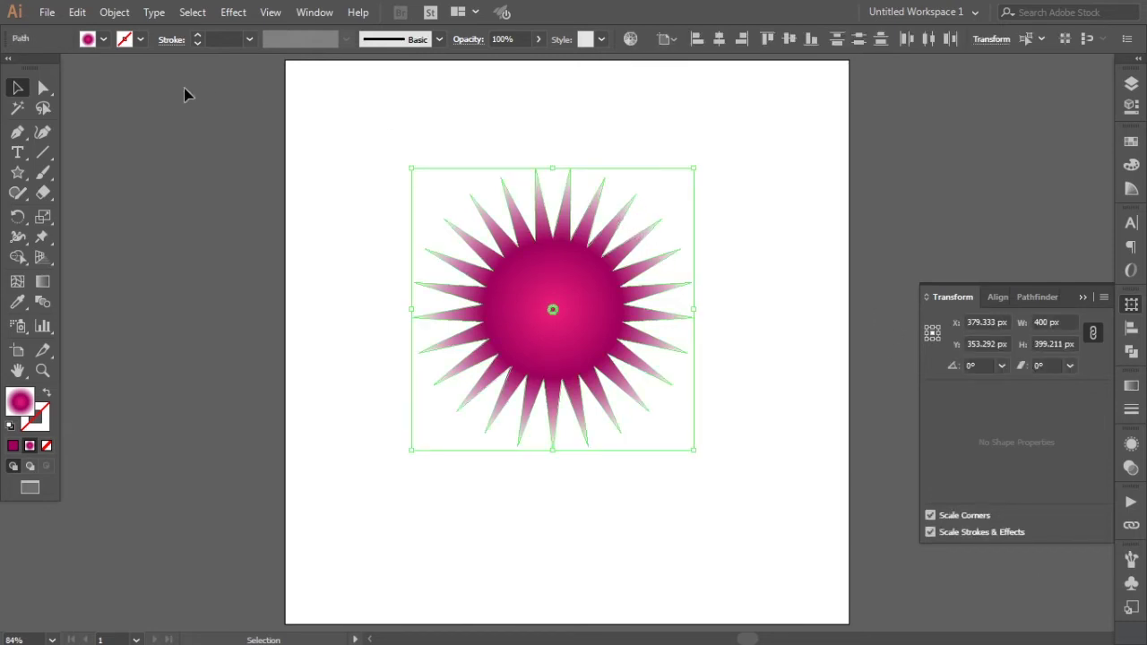
Blend the two stars and set the blend to 15 specified steps.
click(117, 15)
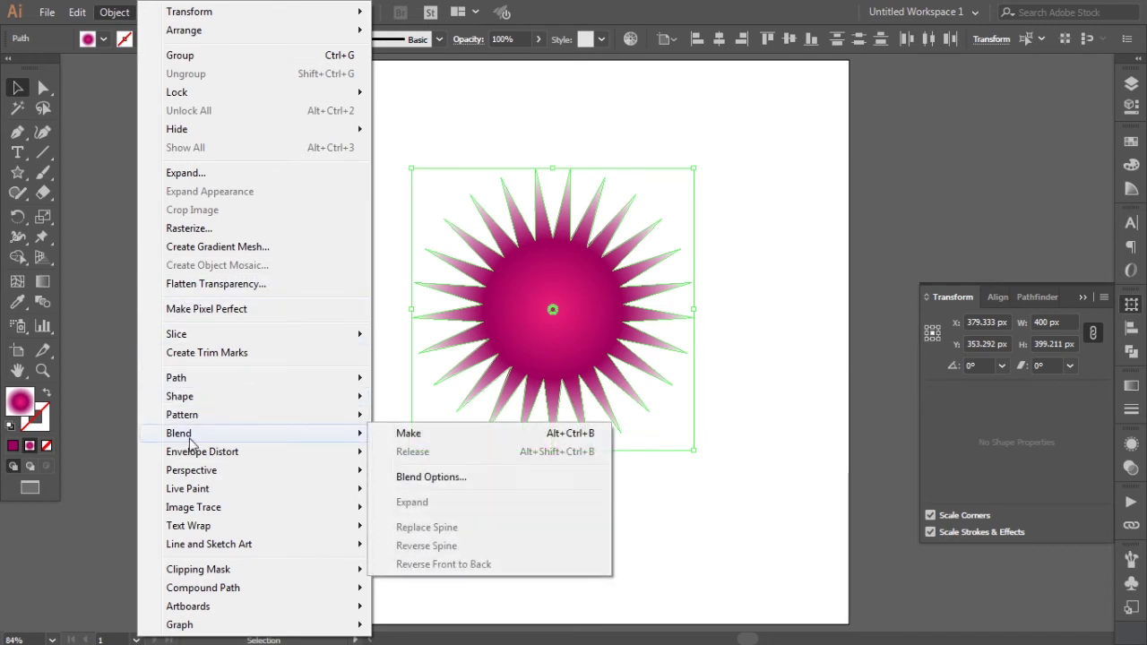
mouse_move(180, 433)
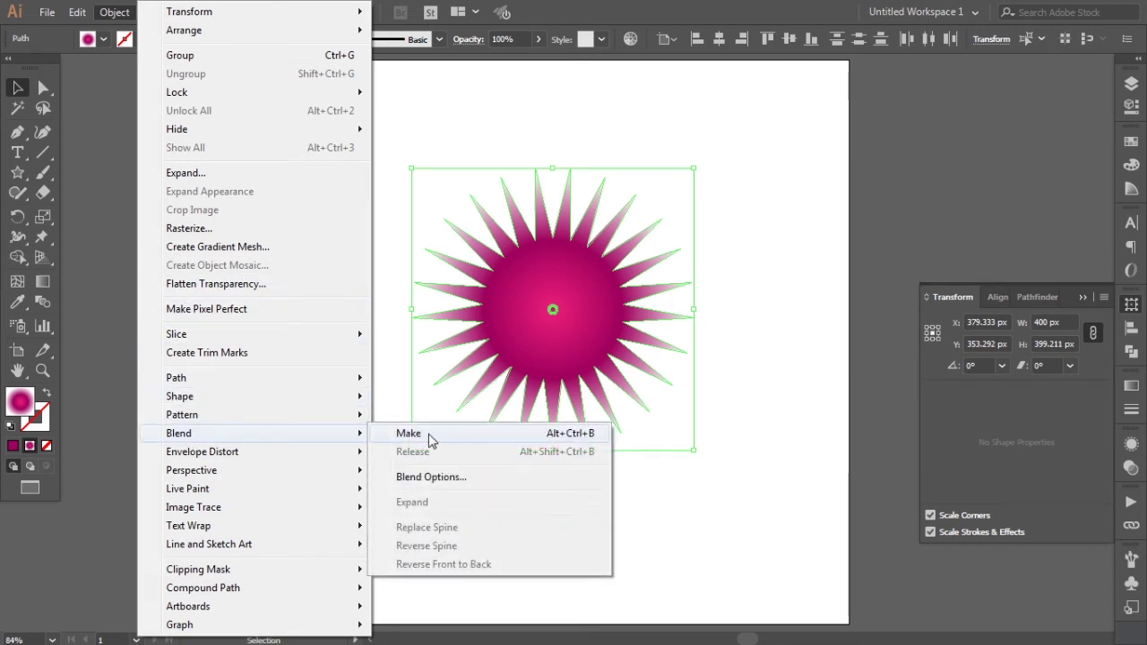
click(408, 433)
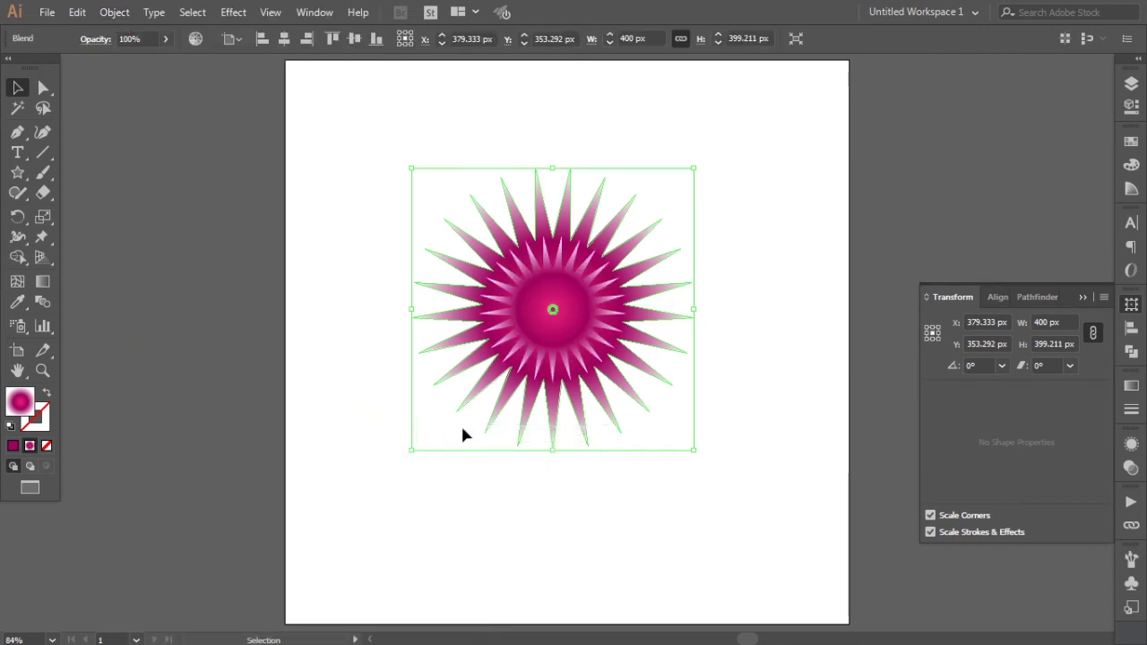
click(110, 13)
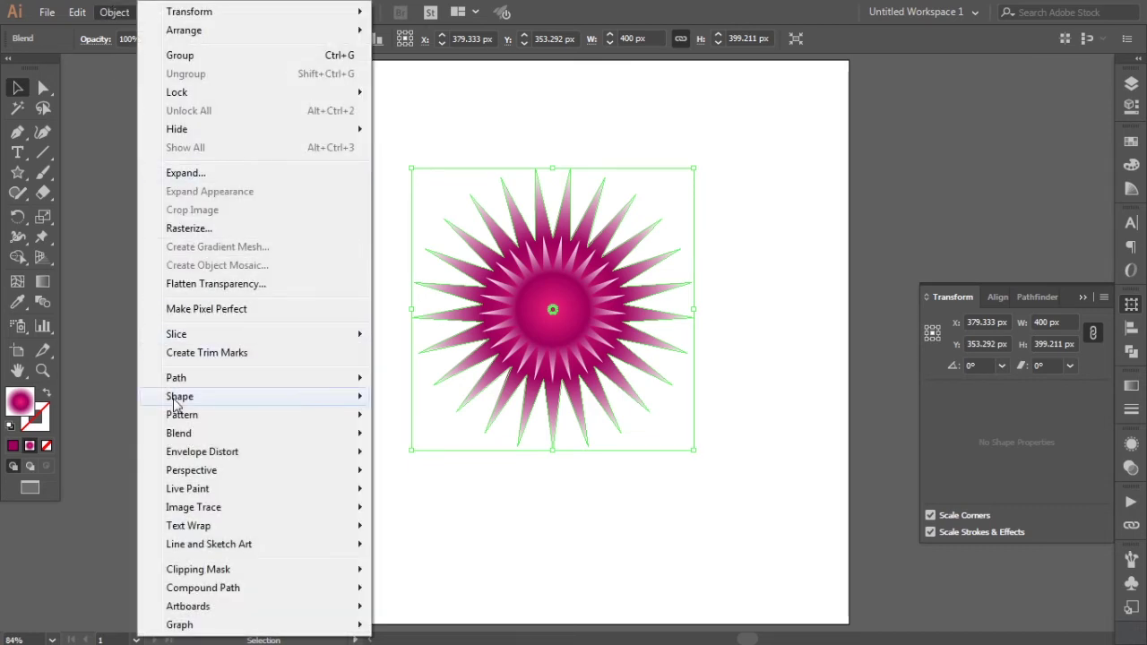
mouse_move(178, 433)
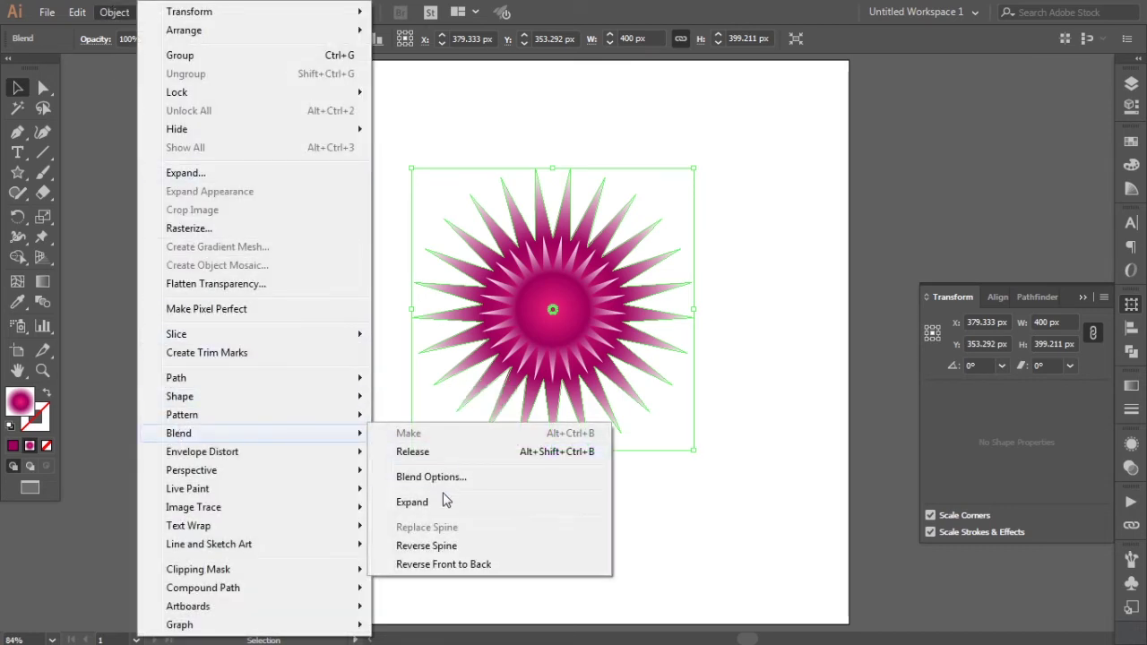
click(435, 478)
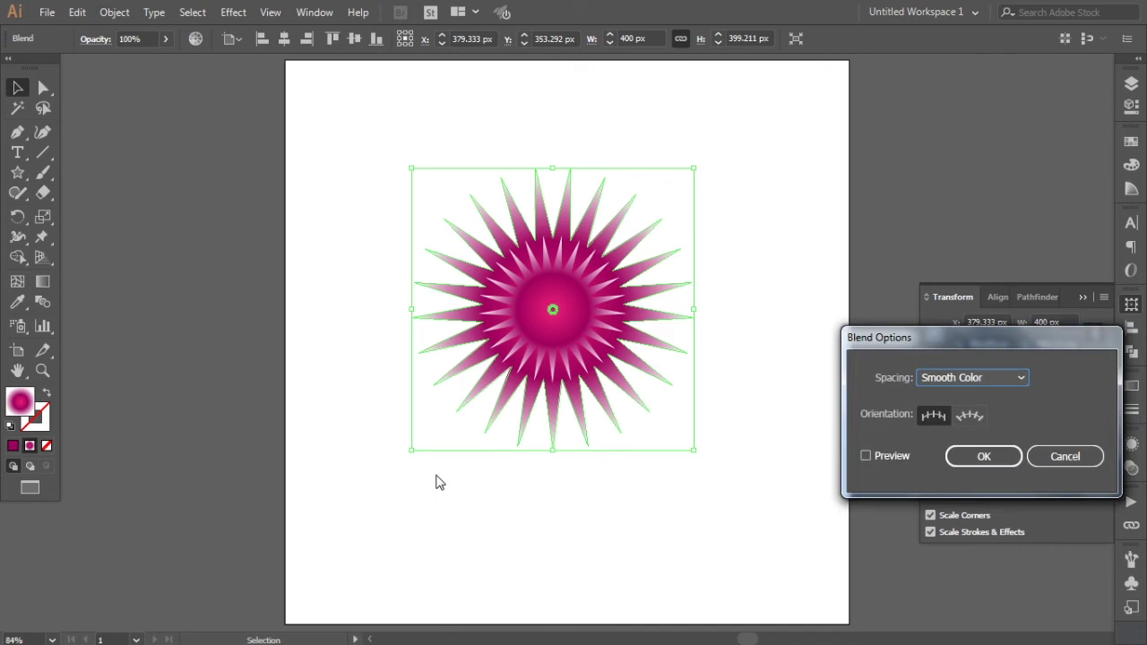
click(985, 380)
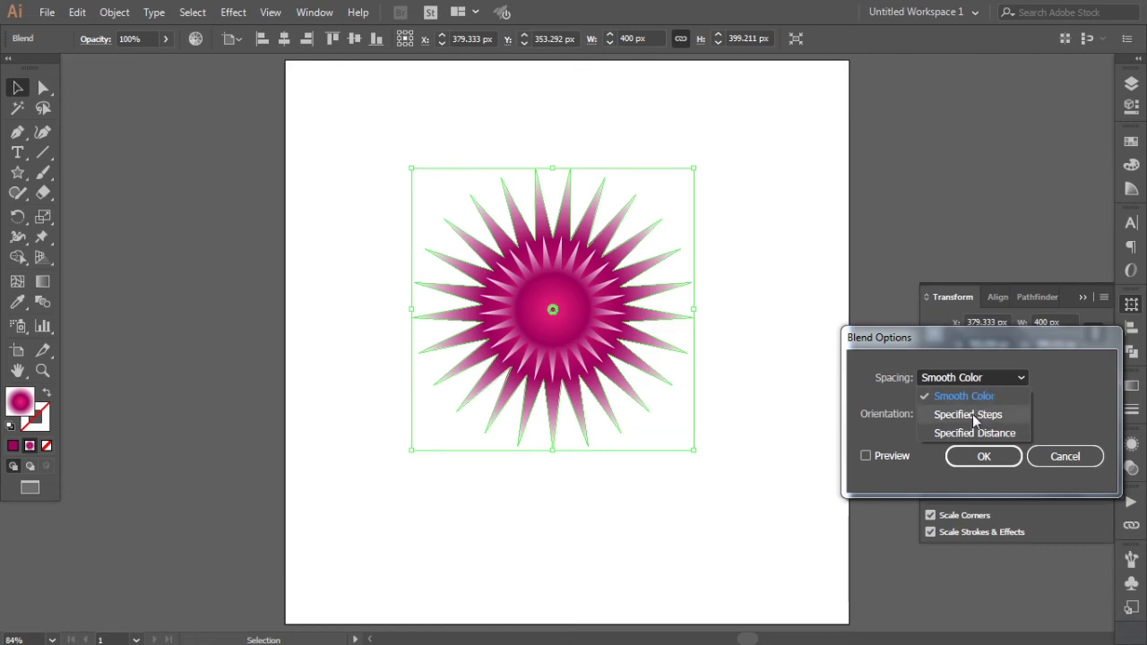
click(972, 414)
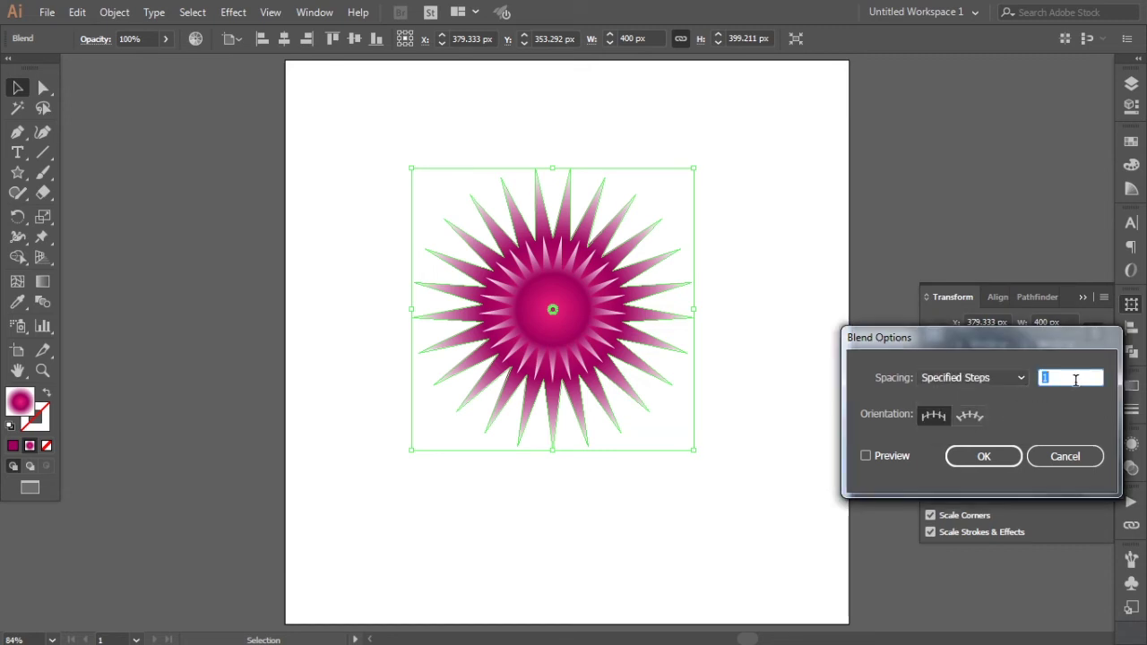
text(15)
click(866, 456)
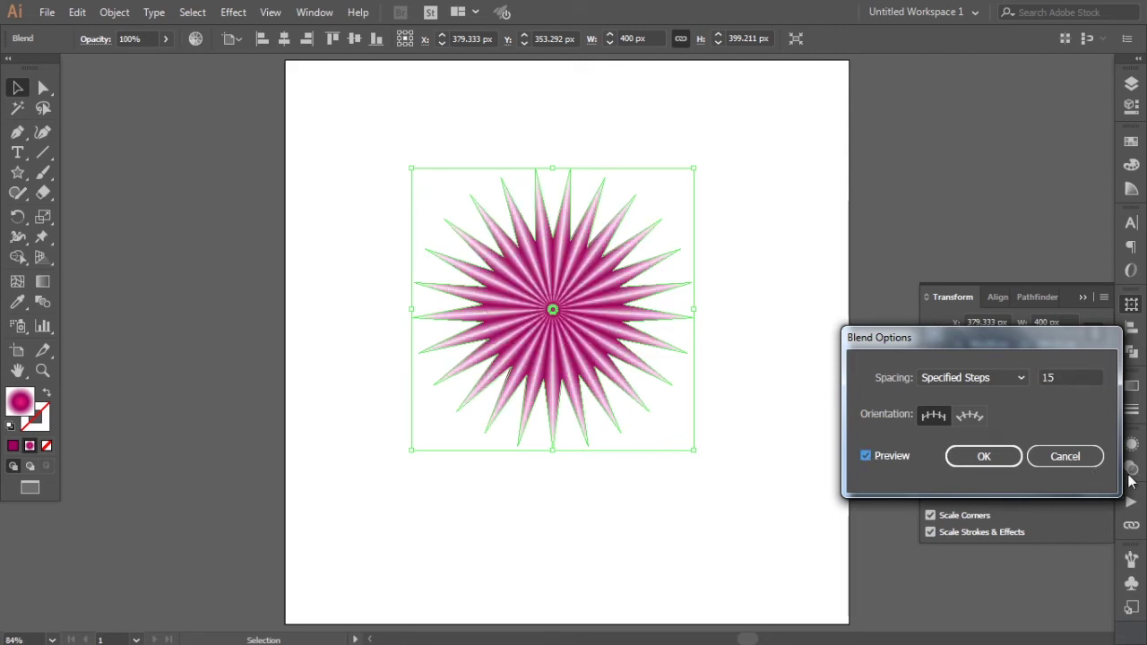
click(984, 457)
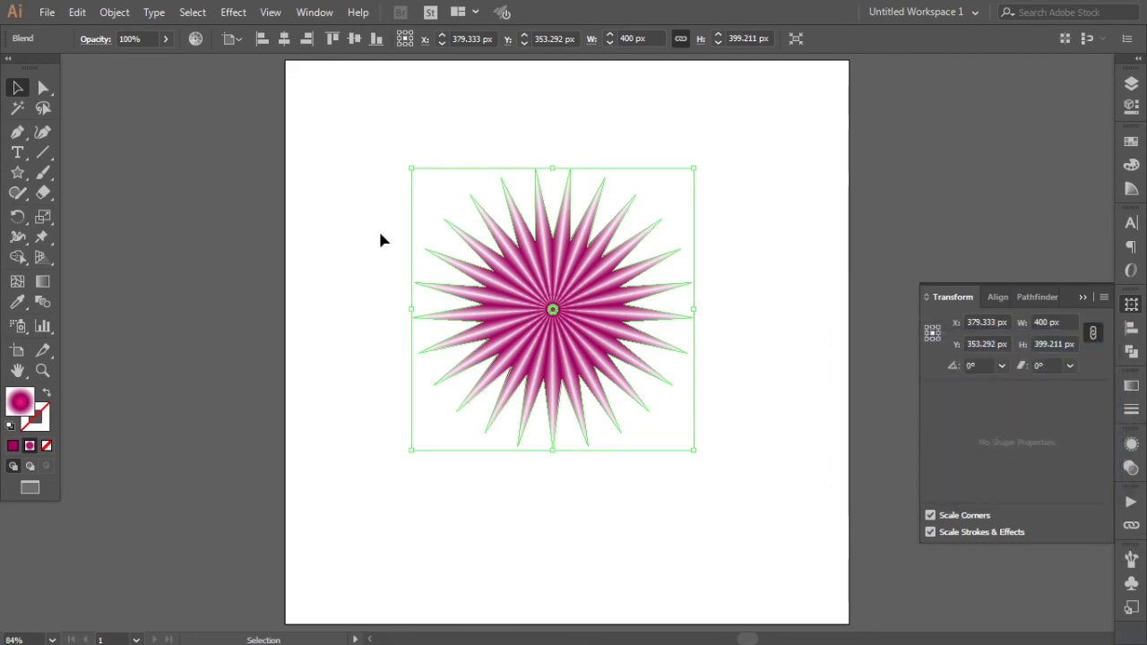
Apply a Tweak effect with 10% horizontal and vertical distortion to the blend.
click(233, 16)
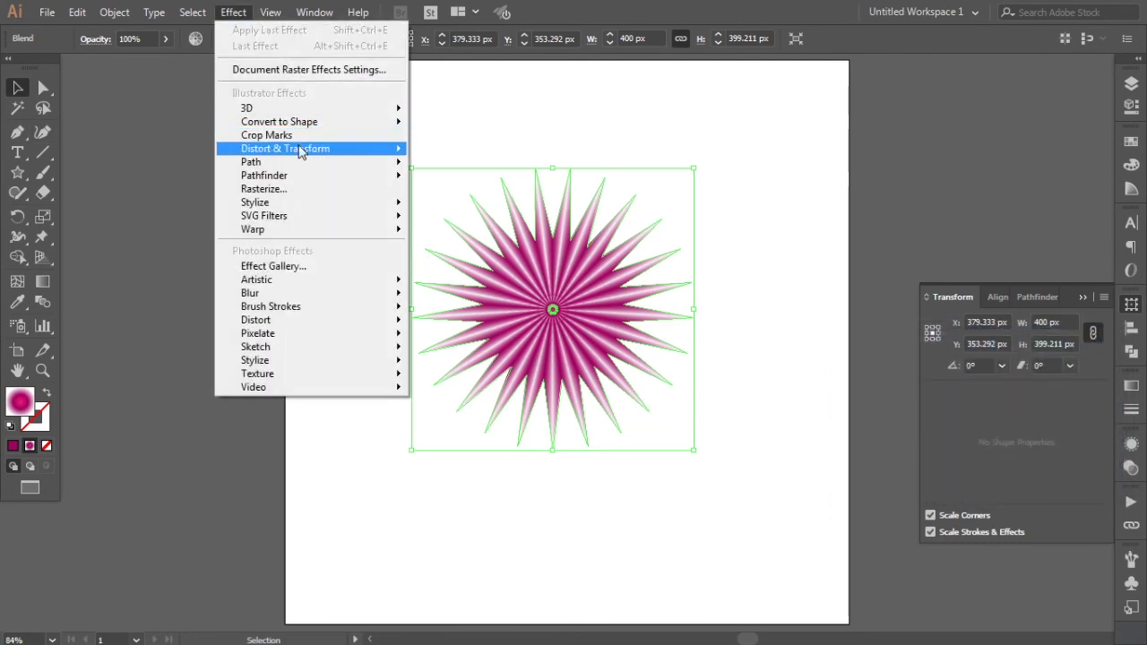
mouse_move(285, 149)
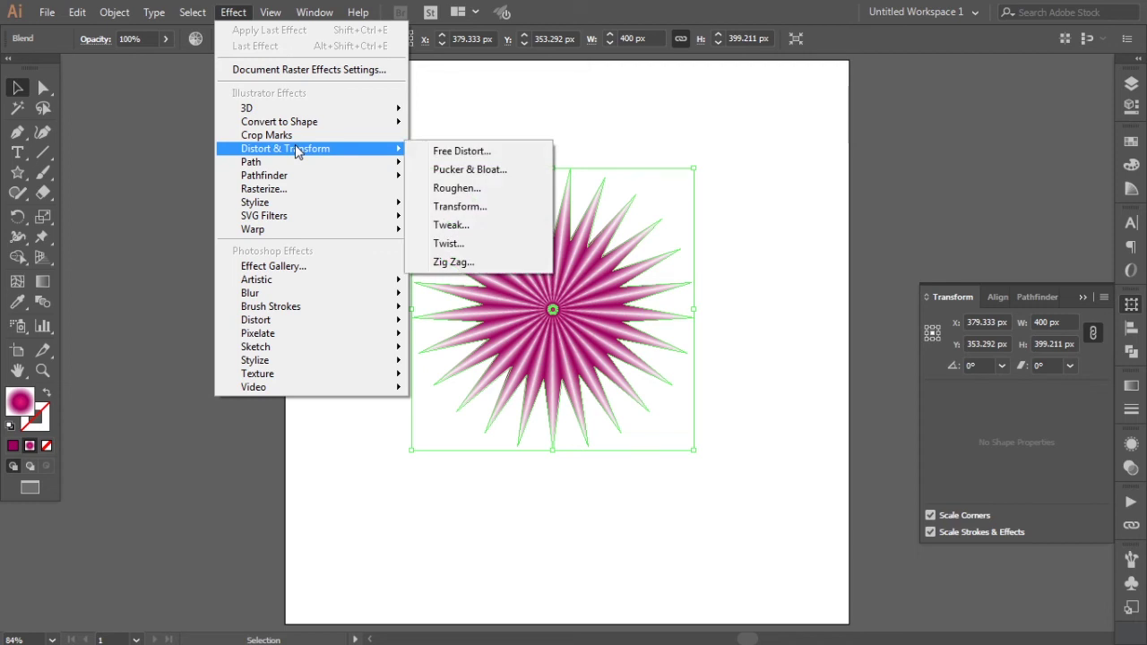
click(451, 225)
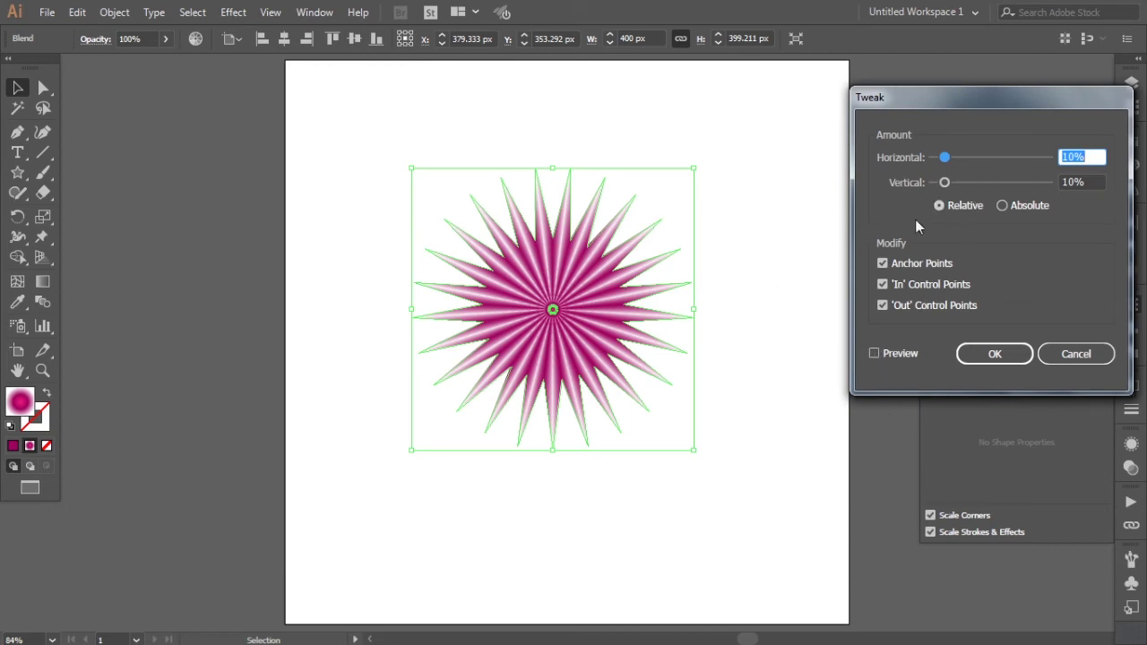
click(875, 353)
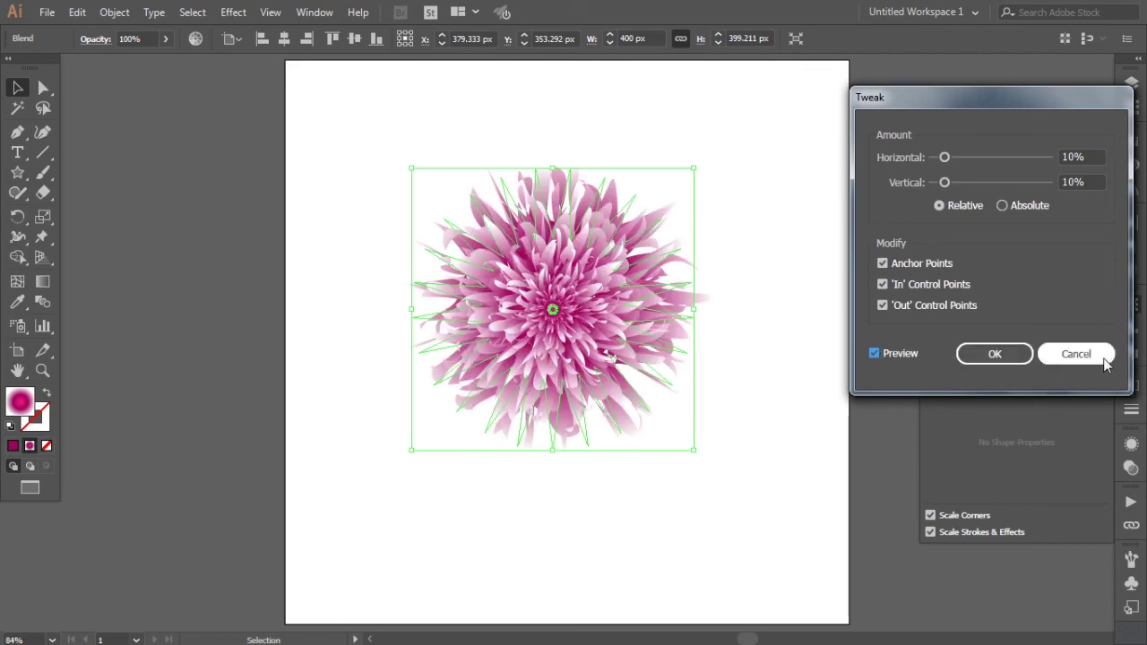
click(994, 358)
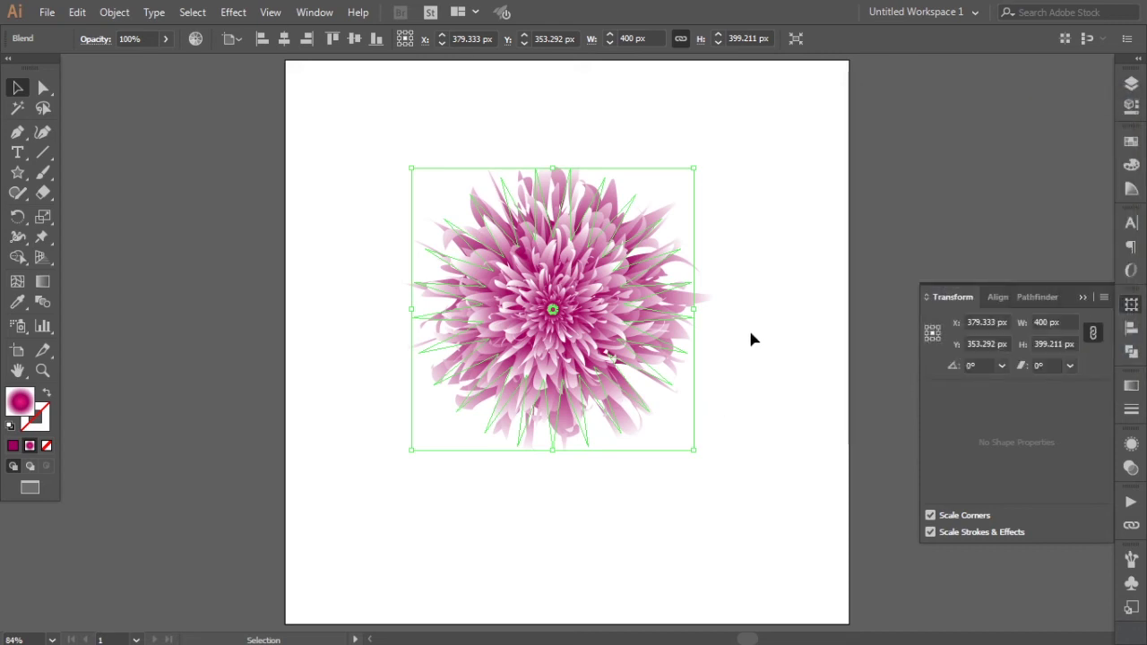
click(792, 313)
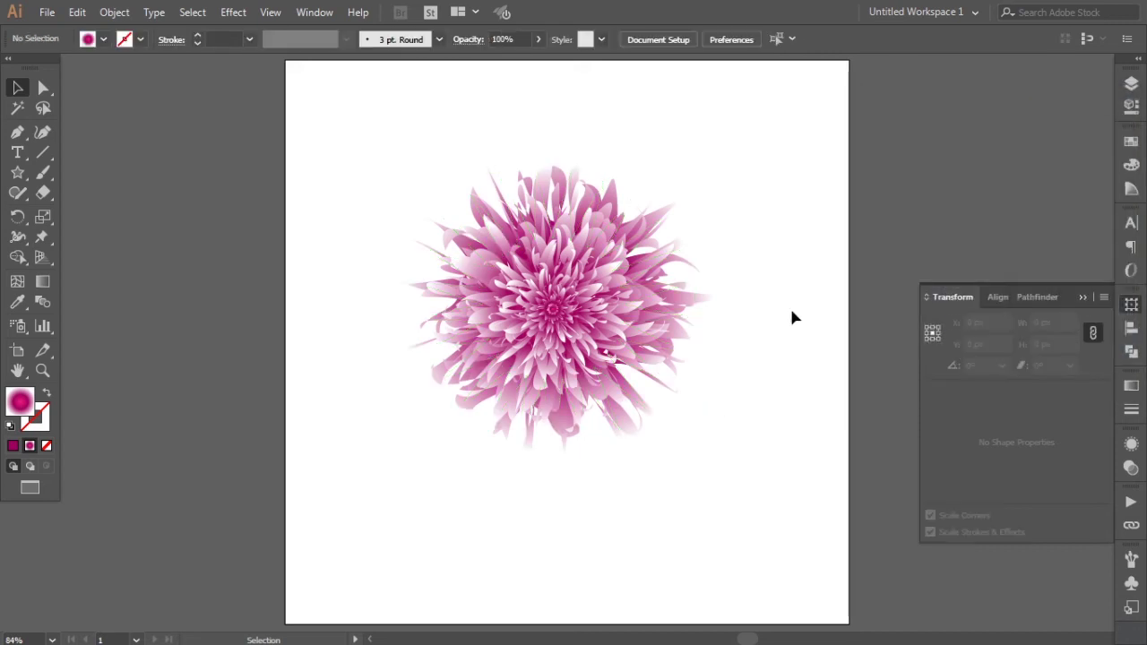
Set the flower blend's middle gradient stop to bright pink and its outer stop to yellow.
click(564, 336)
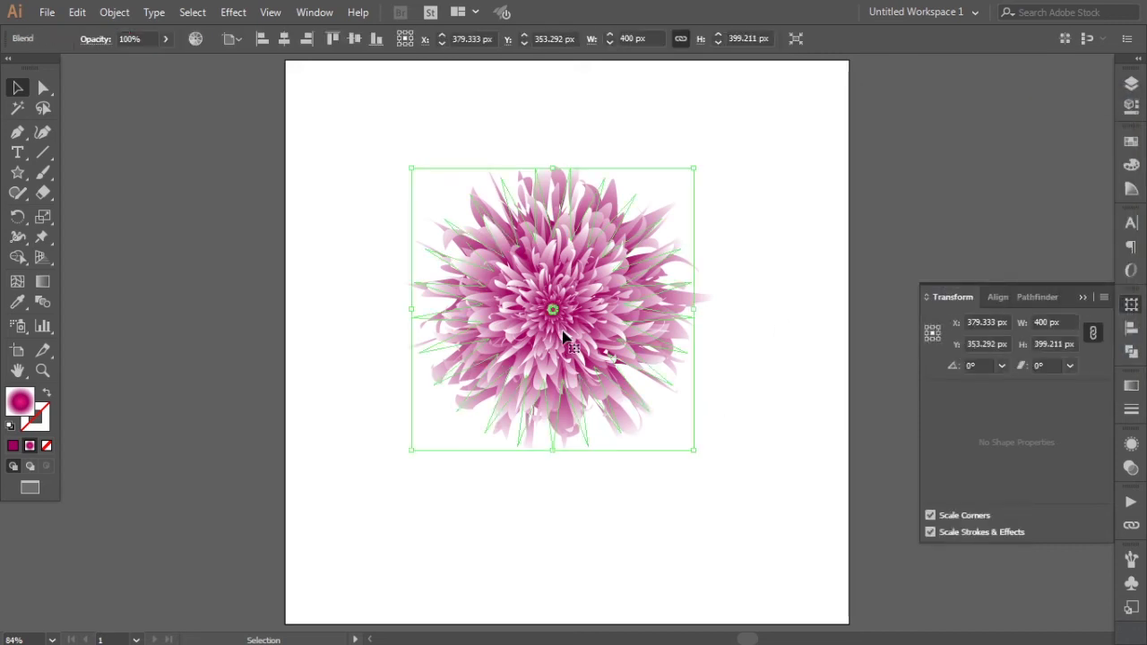
click(1131, 386)
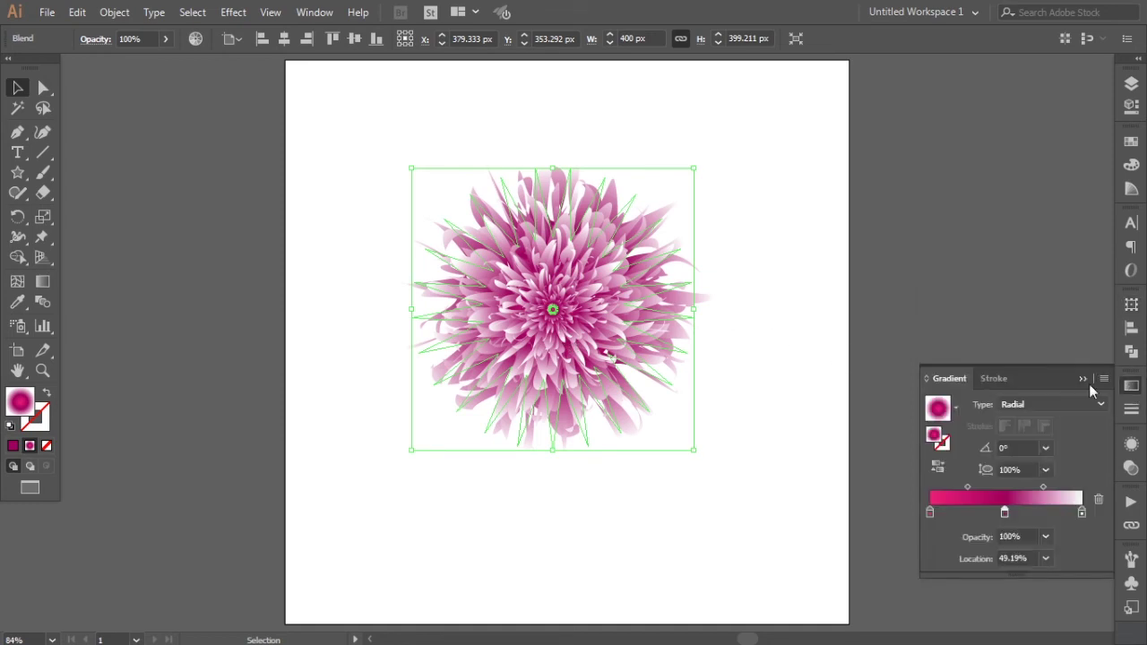
double_click(1006, 514)
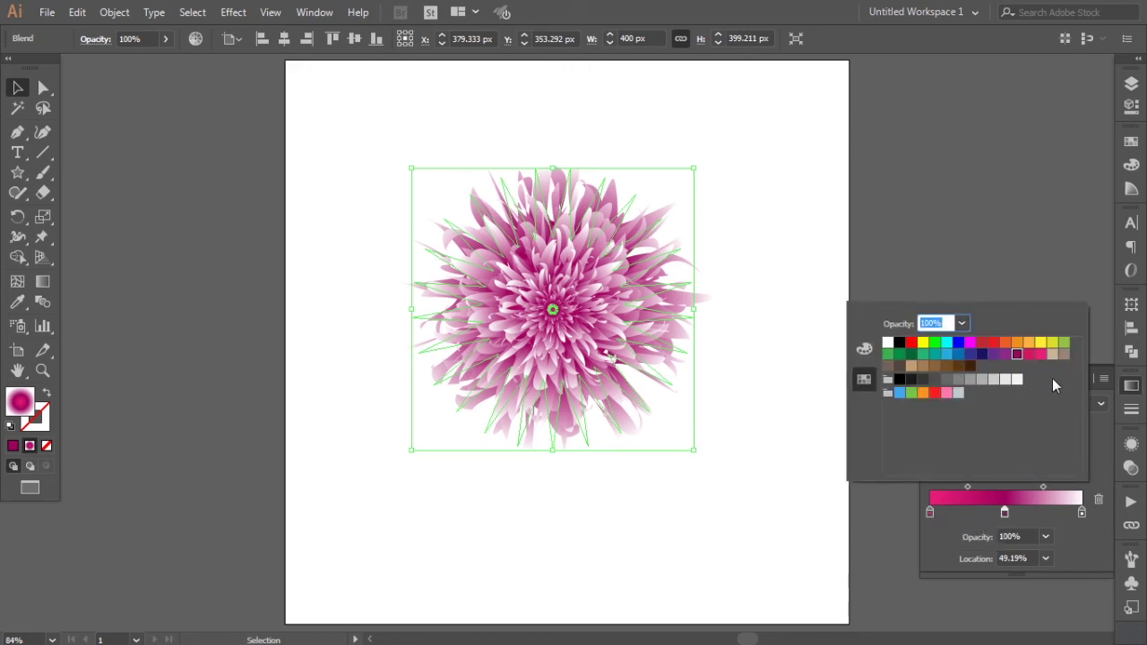
click(1040, 355)
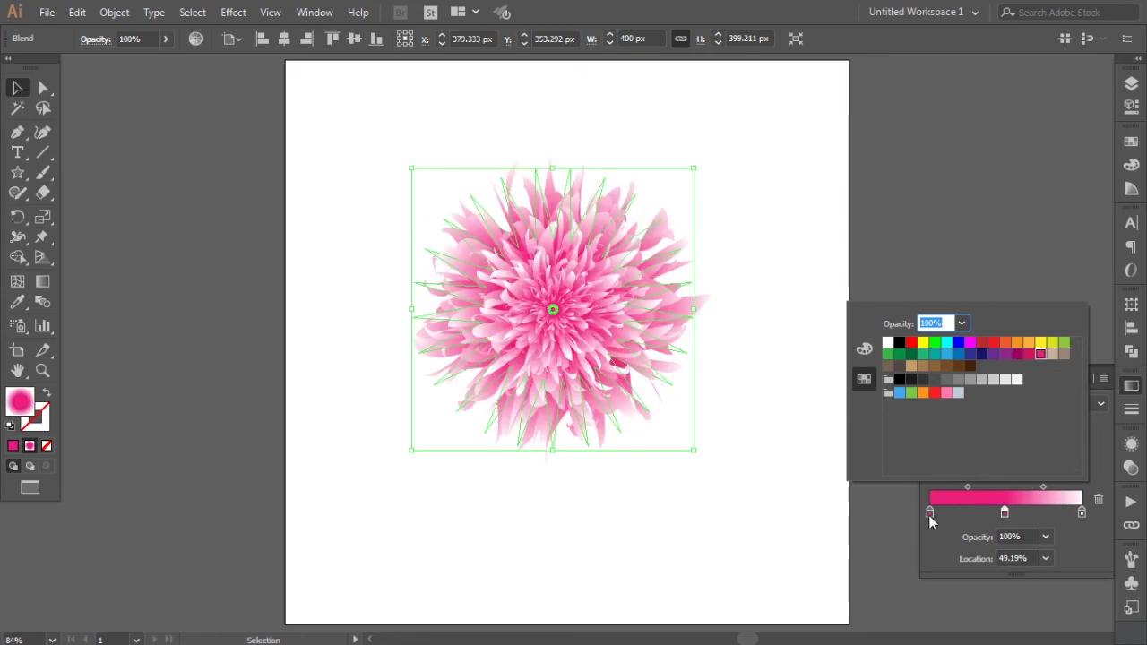
click(1082, 512)
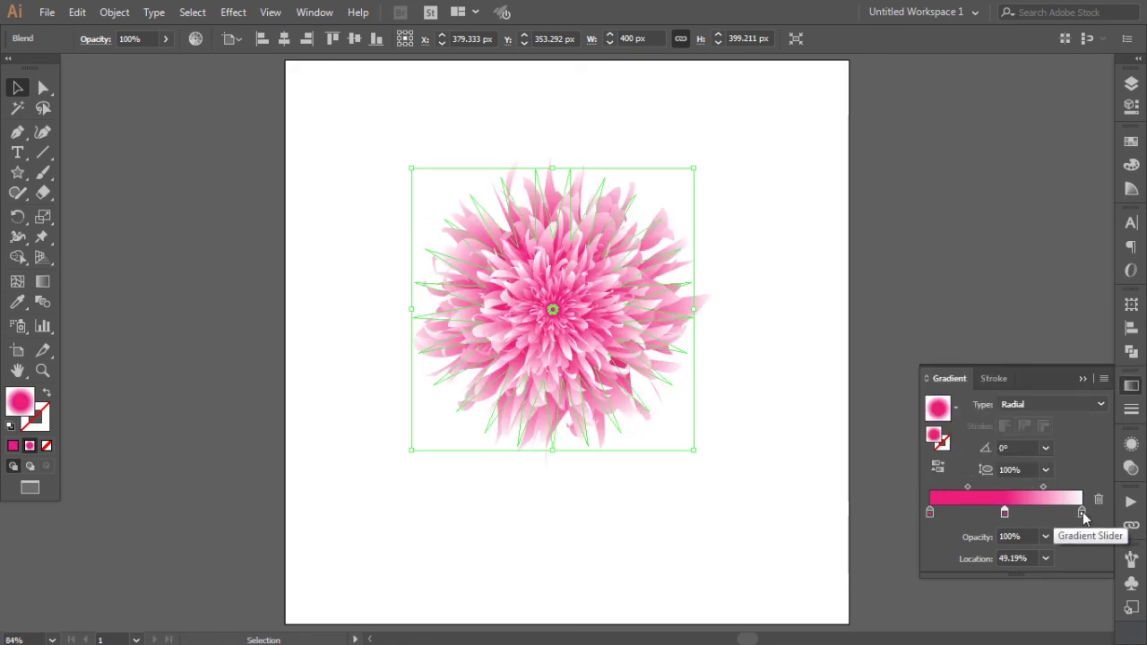
double_click(1083, 511)
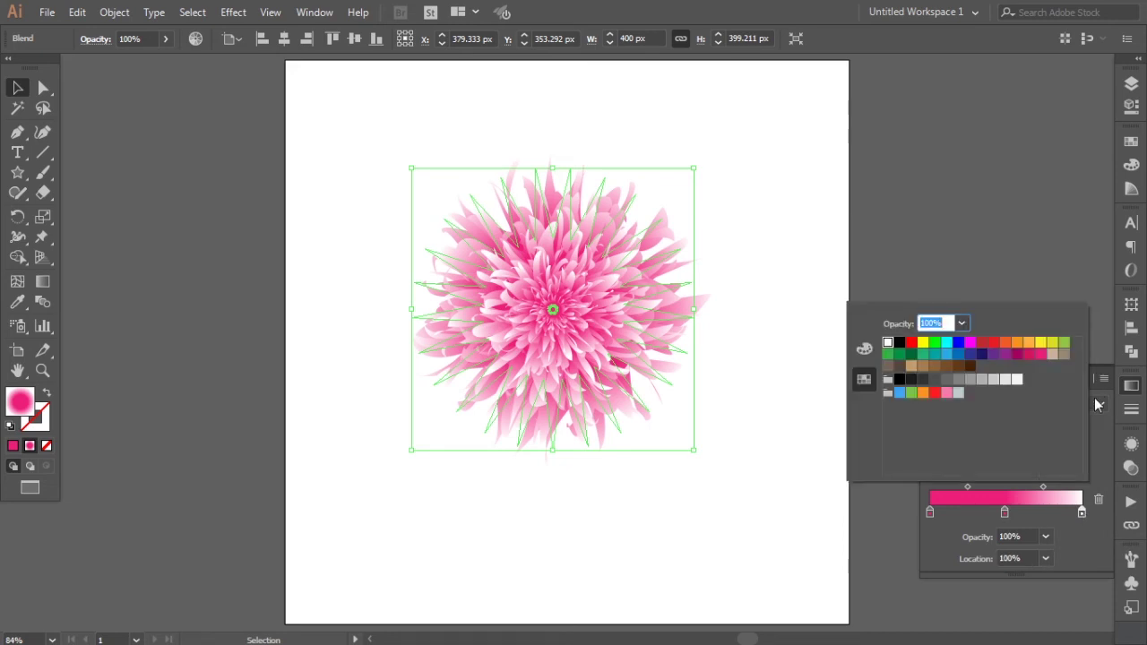
click(1040, 345)
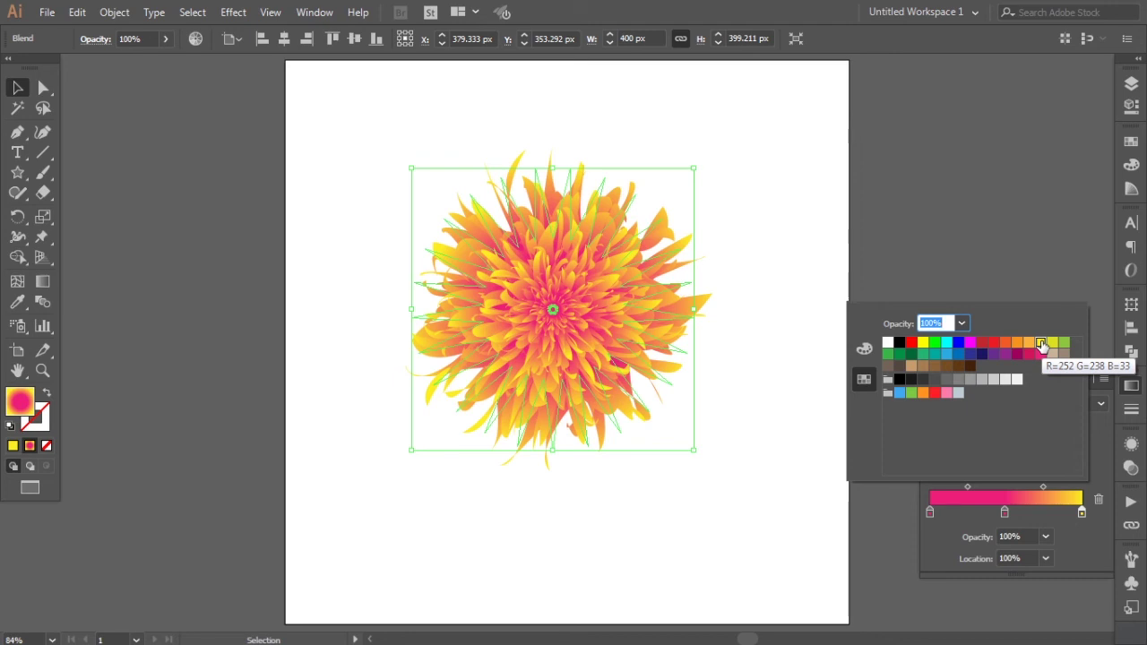
click(923, 541)
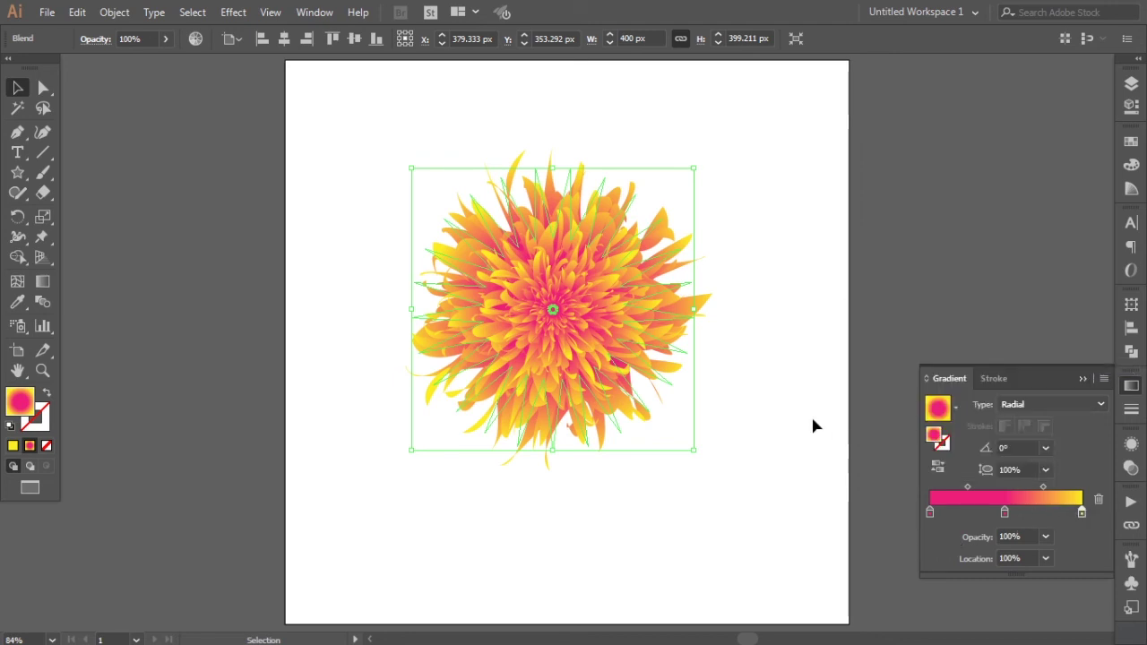